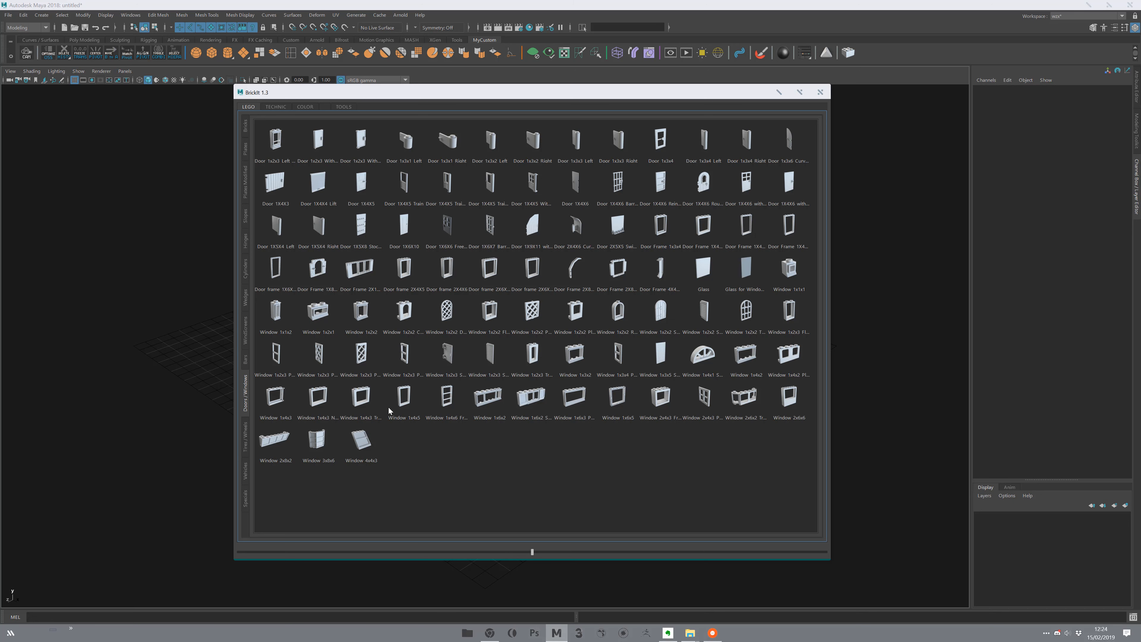
Step: Add the Window 3x8x6 part from the doors and windows library to the scene
left_click_drag(478, 97, 588, 121)
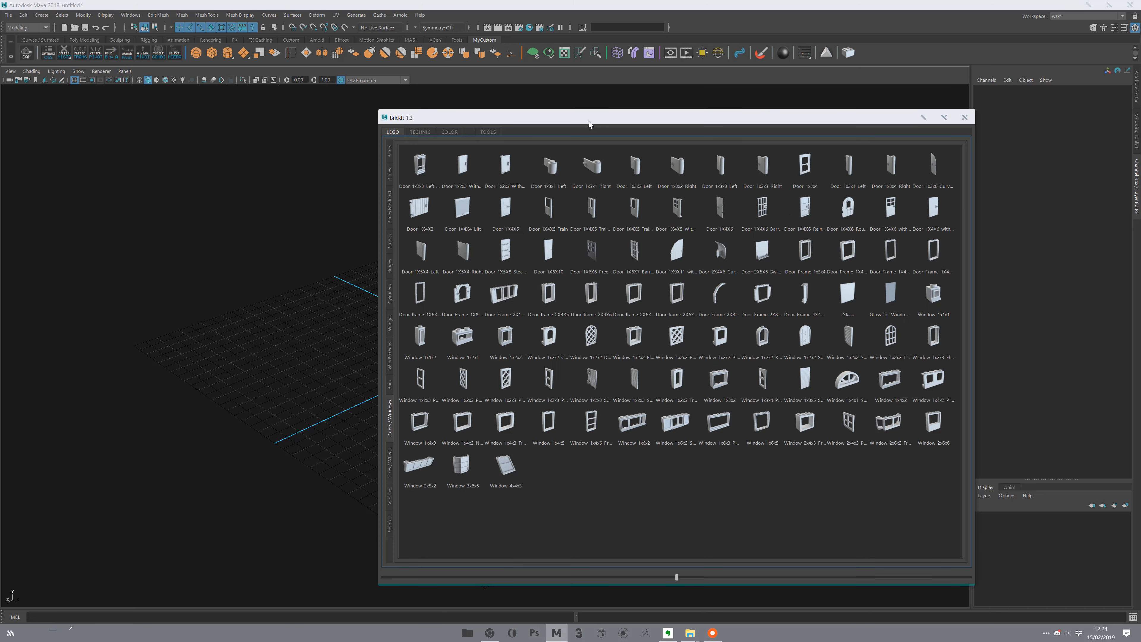
middle_click_drag(359, 288, 262, 333, "alt")
scroll(340, 373, "down", 2)
middle_click_drag(295, 376, 229, 395, "alt")
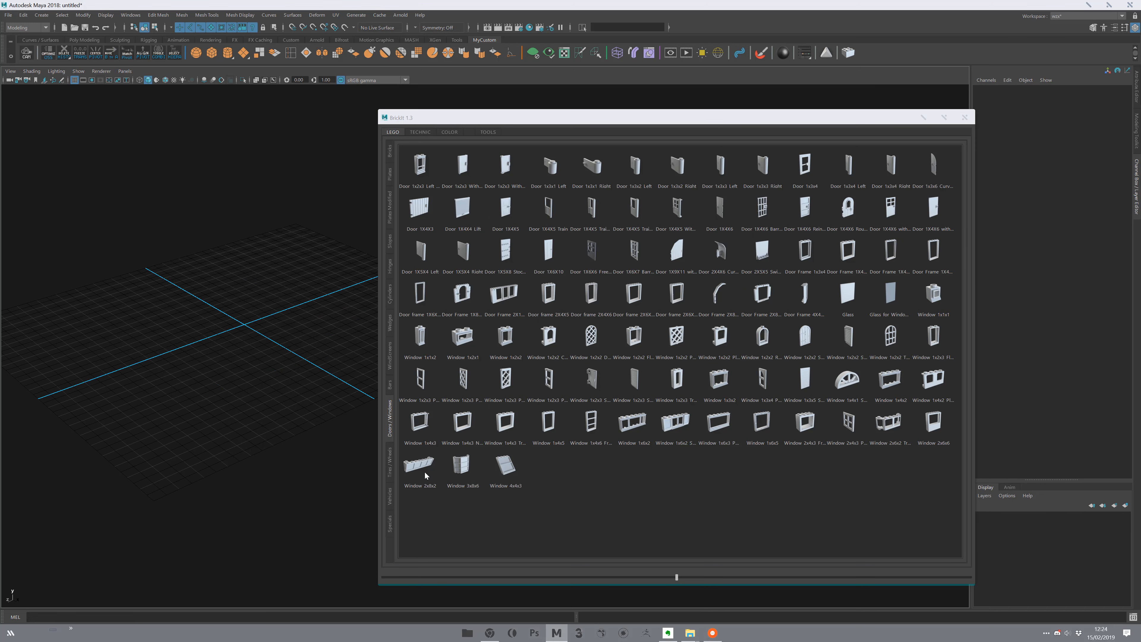
left_click(462, 473)
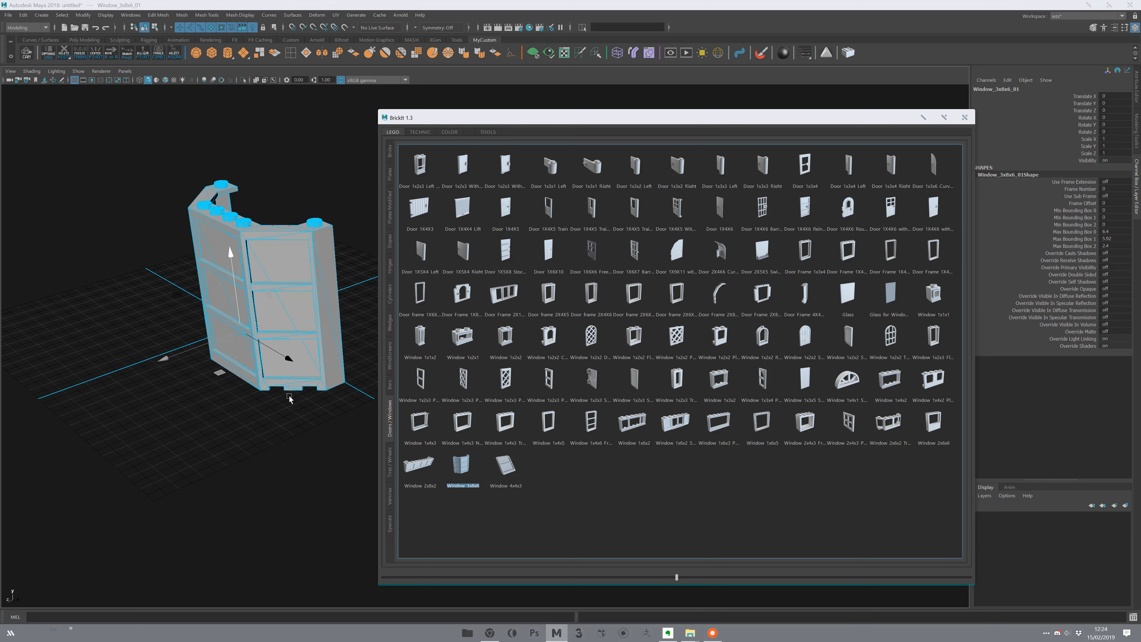
Step: Select the glass pane of the 3x8x6 window and apply the clear transparent color to it
key("f")
middle_click_drag(294, 405, 133, 397, "alt")
left_click_drag(134, 422, 156, 286)
key("ctrl+z")
left_click(211, 267)
left_click(218, 323)
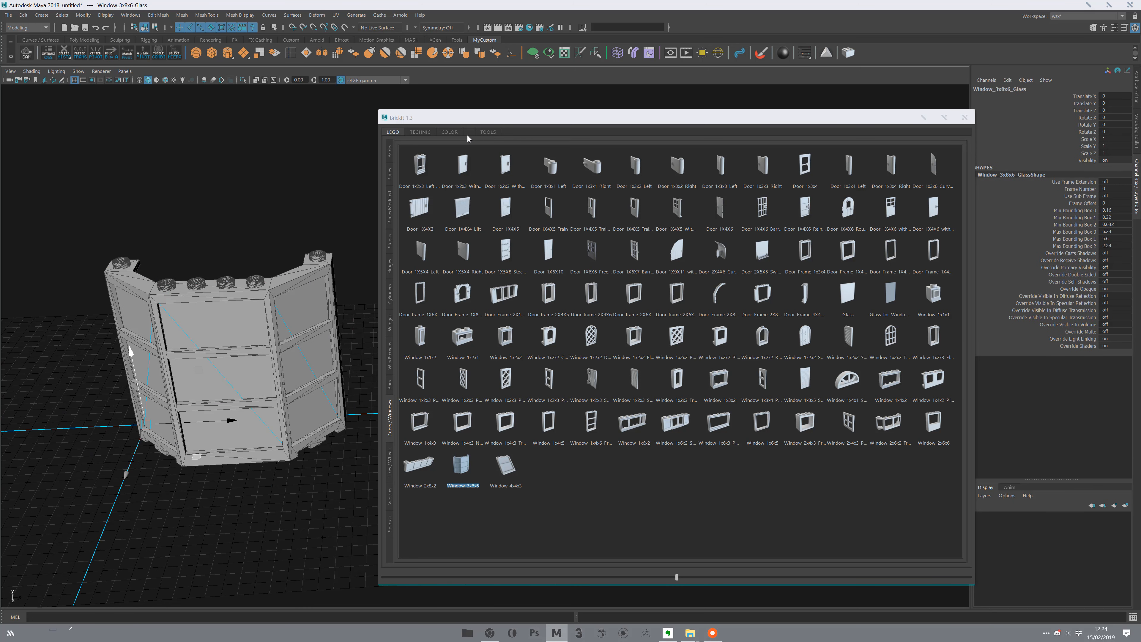
left_click(451, 132)
left_click(895, 309)
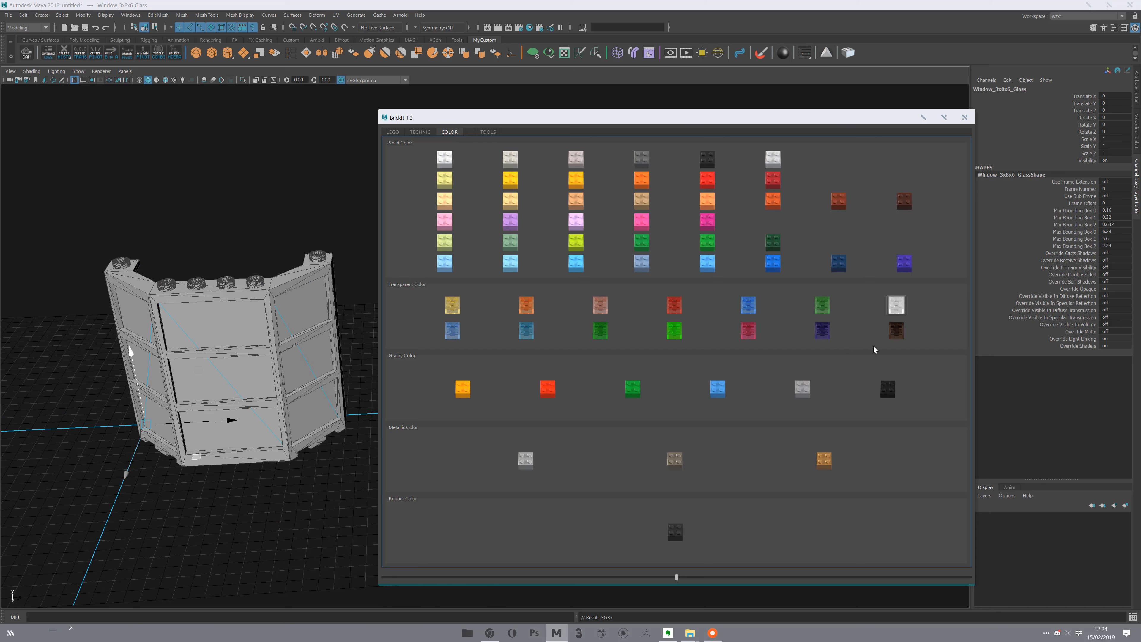
Step: Delete the 3x8x6 window and its glass from the scene
left_click(254, 249)
left_click(254, 315)
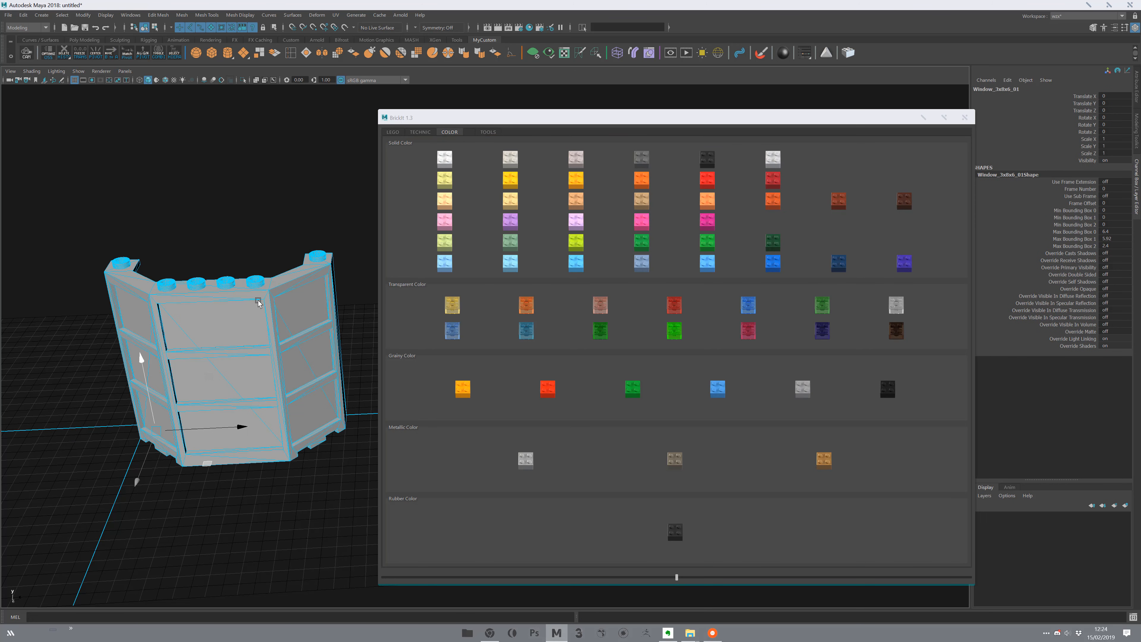
left_click(265, 193)
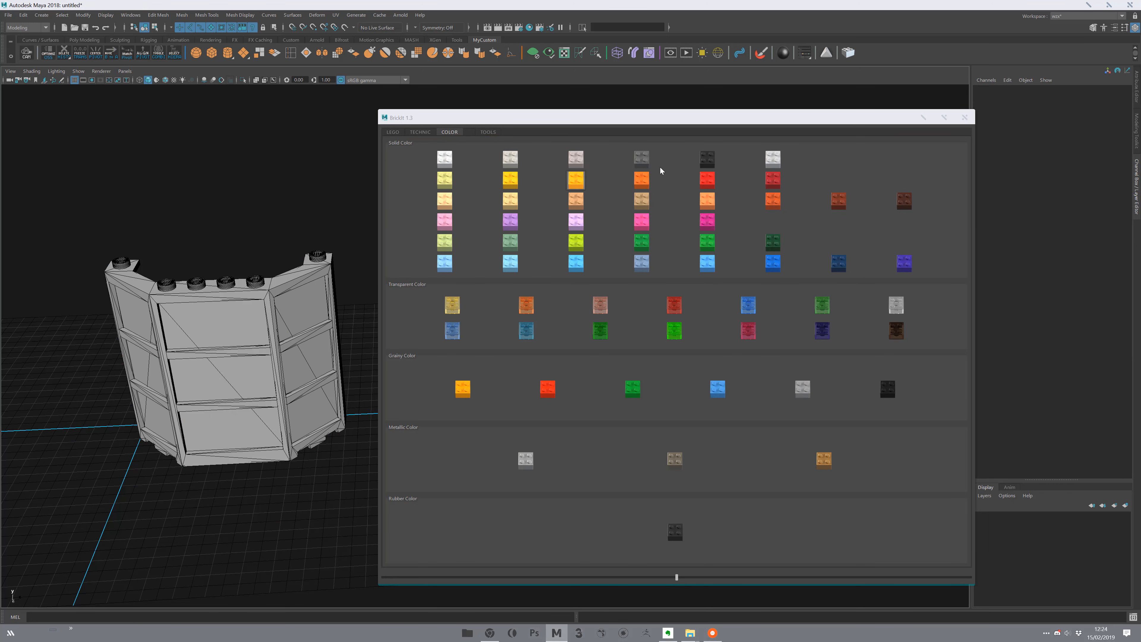
left_click_drag(238, 283, 268, 211, "alt")
left_click(212, 427)
key("Delete")
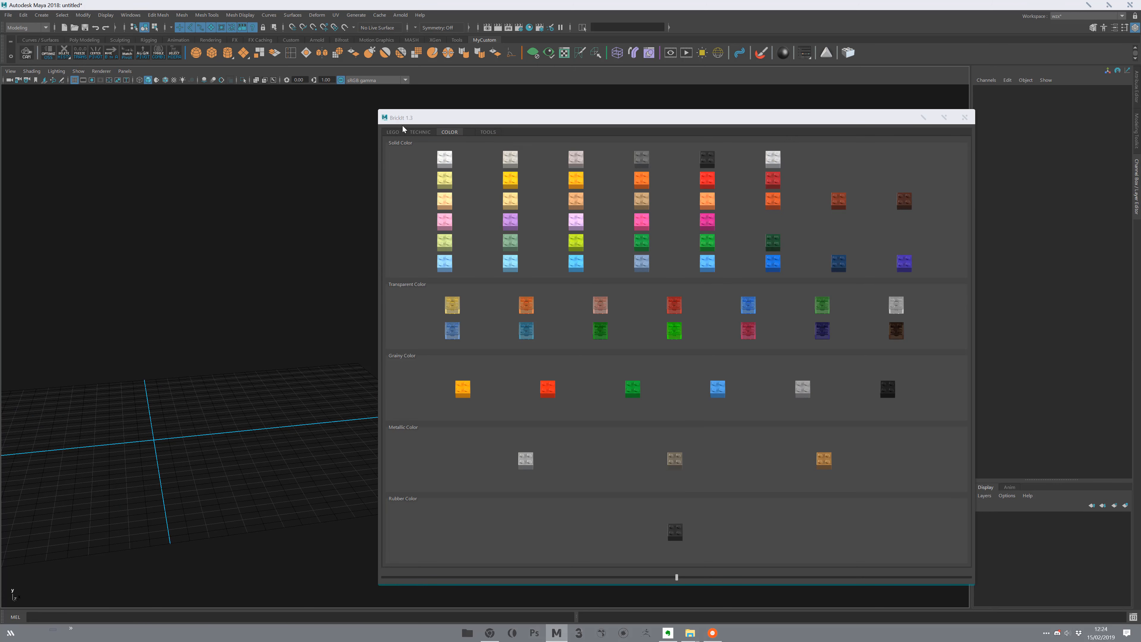
Step: Return to the LEGO parts library and narrow the BrickIt window to uncover more of the viewport
left_click(393, 131)
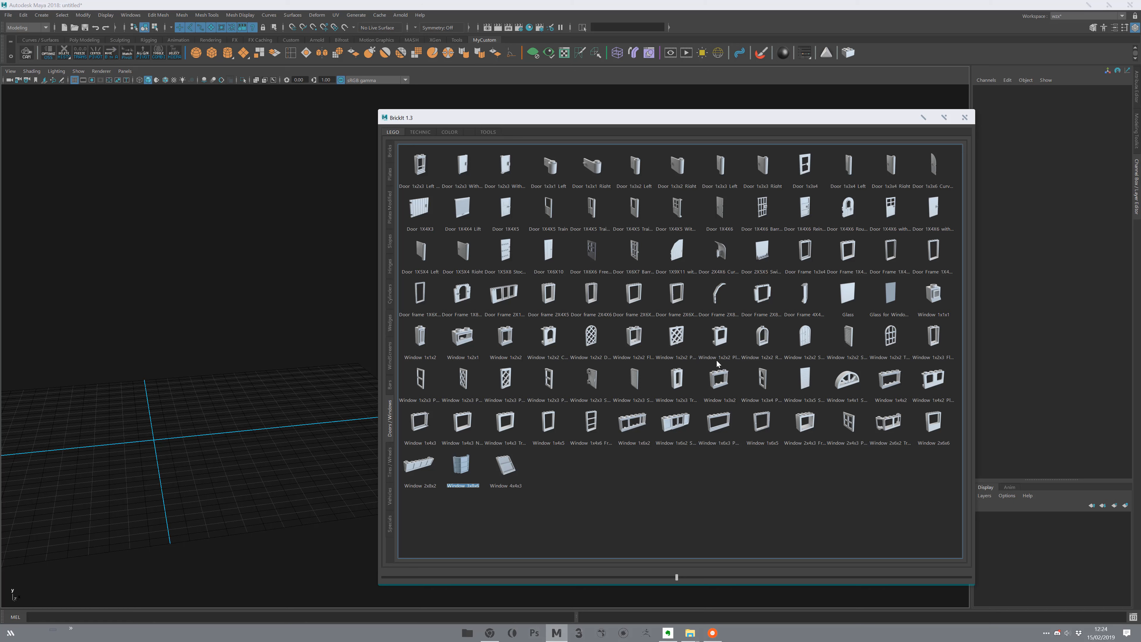
left_click_drag(242, 331, 323, 334, "alt")
left_click(382, 111)
left_click_drag(377, 111, 654, 105)
left_click_drag(484, 395, 555, 372, "alt")
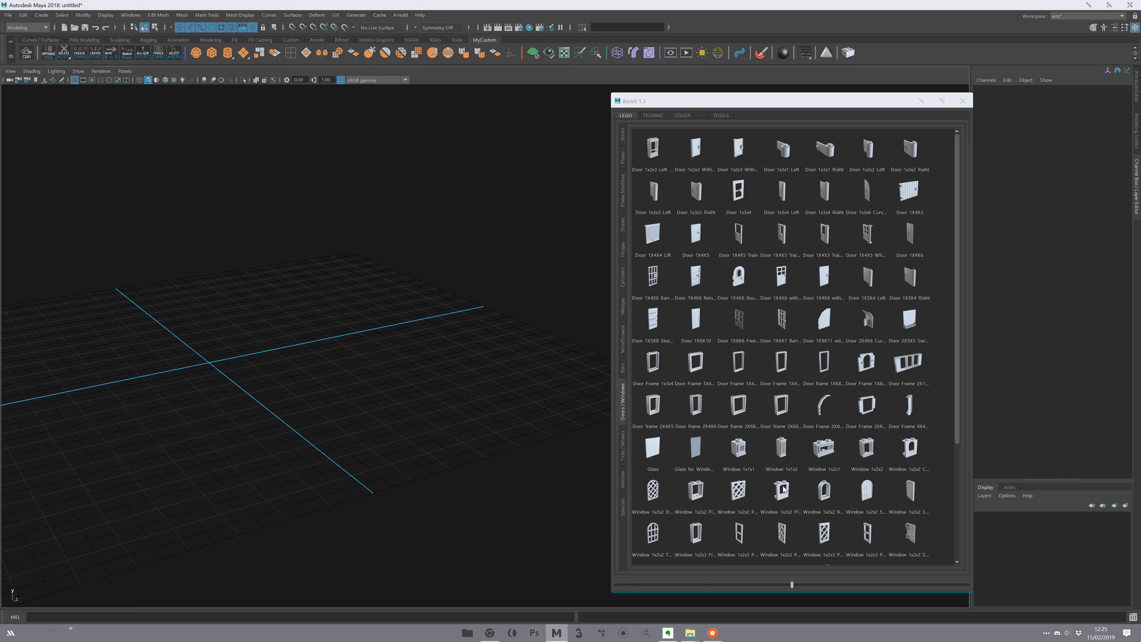
Step: Add the Window 1x2x2 Flat Front part to the scene and frame it in the view
left_click(695, 491)
left_click_drag(386, 378, 438, 365, "alt")
key("f")
left_click_drag(477, 270, 445, 270, "alt")
middle_click_drag(444, 270, 385, 269, "alt")
left_click_drag(385, 270, 400, 316, "alt")
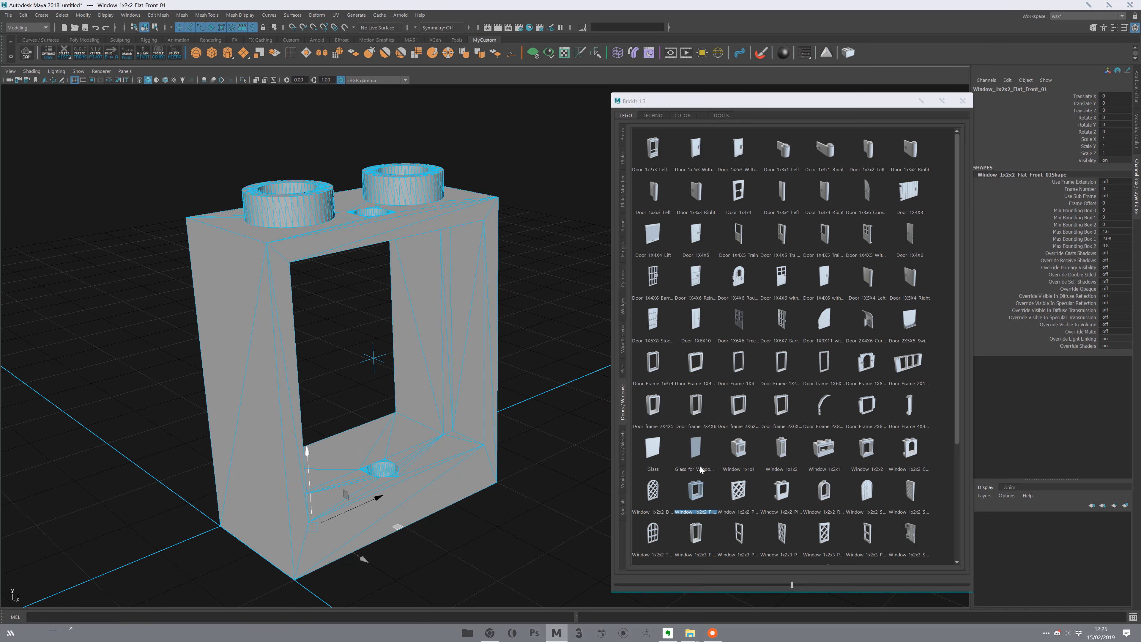
Step: Add a Glass part to the scene alongside the 1x2x2 window
left_click(649, 442)
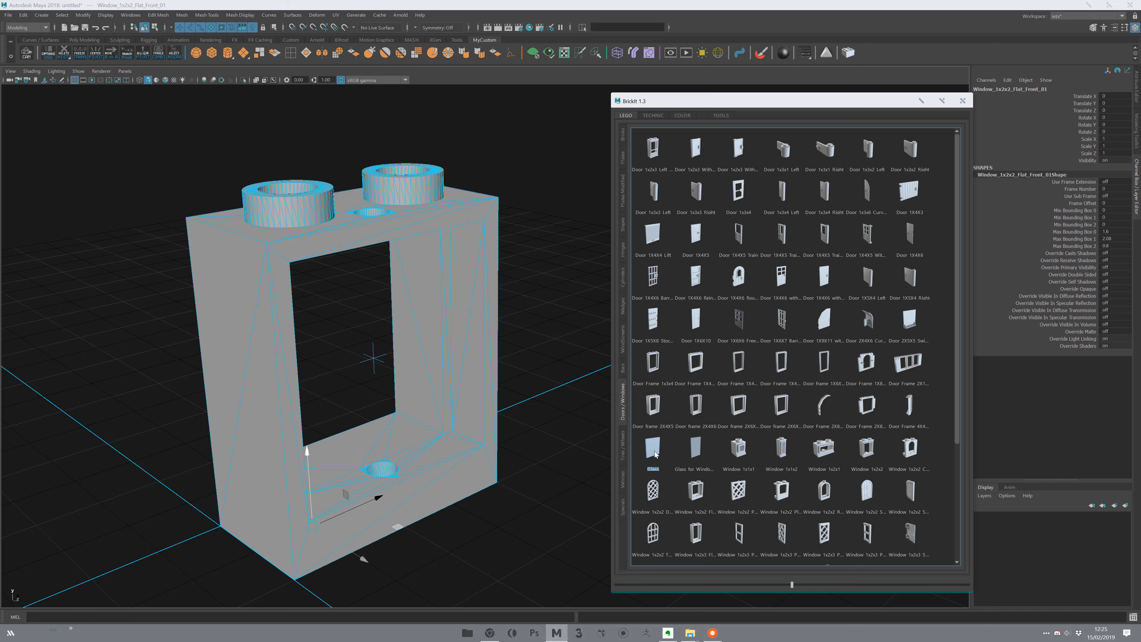
double_click(652, 450)
right_click_drag(516, 450, 404, 422, "alt")
left_click_drag(499, 429, 510, 302, "alt")
mouse_move(509, 404)
left_mouse_down("alt")
mouse_move(537, 406)
mouse_move(501, 412)
left_mouse_up("alt")
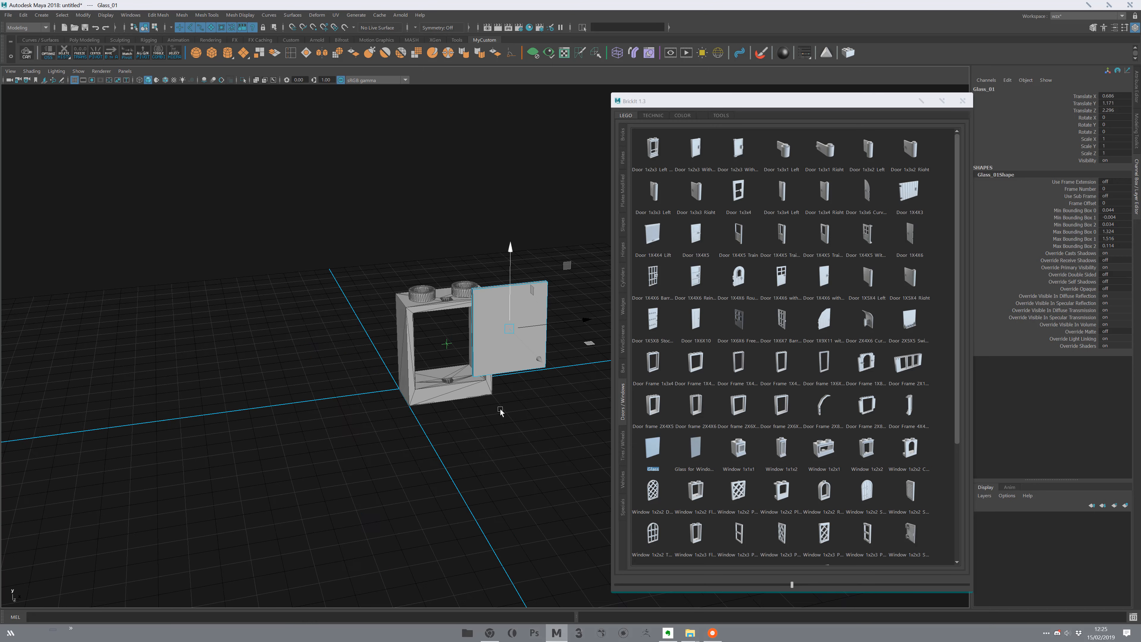
middle_click_drag(501, 412, 434, 432, "alt")
right_click_drag(434, 433, 504, 444, "alt")
left_click_drag(504, 444, 519, 444, "alt")
right_click_drag(411, 440, 445, 439, "alt")
left_click_drag(445, 439, 476, 438, "alt")
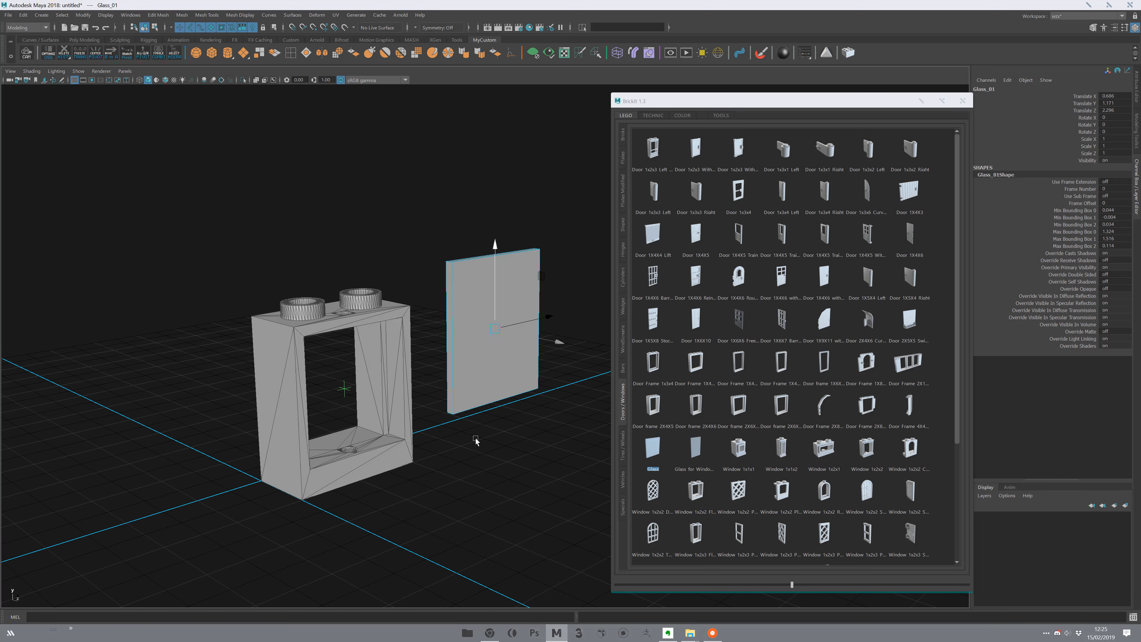
right_click_drag(424, 400, 450, 401, "alt")
middle_click_drag(450, 400, 442, 393, "alt")
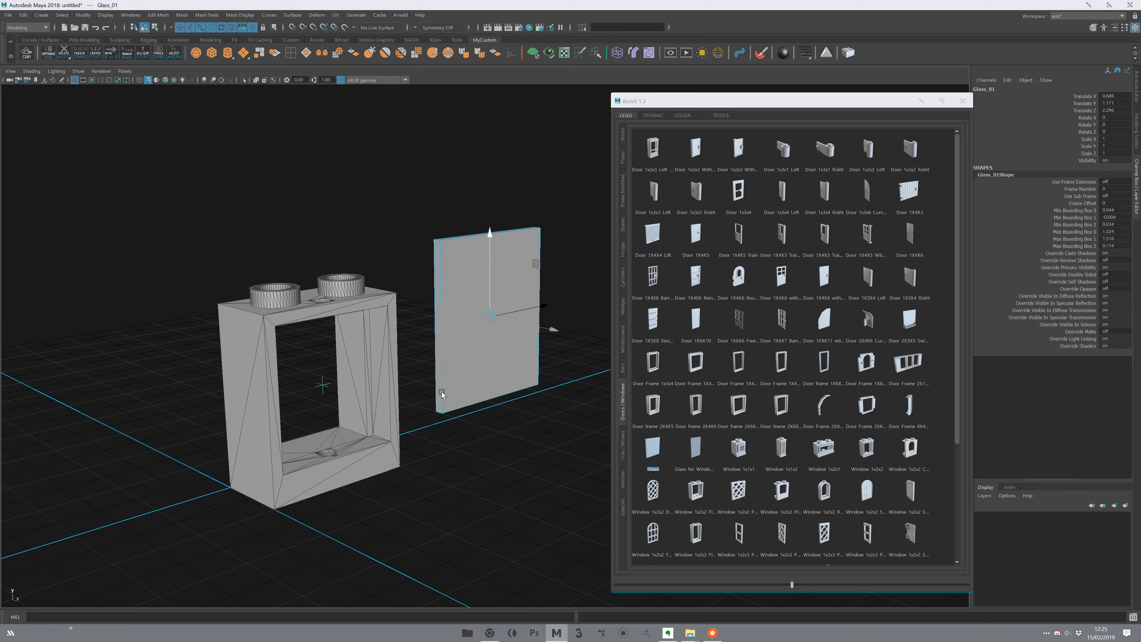
Step: Snap the glass pane to the locator inside the 1x2x2 window frame
key("v")
middle_click(324, 385)
left_click_drag(349, 391, 451, 412, "alt")
mouse_move(451, 411)
right_mouse_down("alt")
mouse_move(483, 424)
mouse_move(445, 415)
right_mouse_up("alt")
left_click_drag(445, 416, 460, 403, "alt")
Step: Scale the glass pane to about 1.11 in X and 0.99 in Y so it fills the frame opening
left_click(449, 406)
left_click(365, 395)
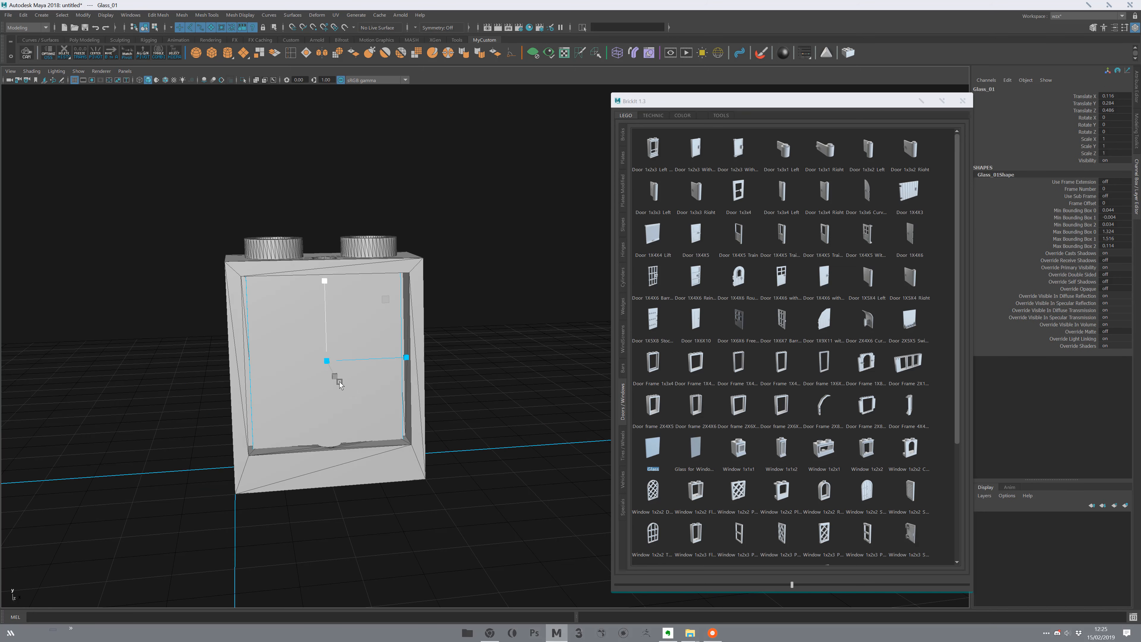
key("ctrl+z")
left_click_drag(351, 362, 466, 354)
middle_click_drag(465, 355, 291, 334, "alt")
right_click_drag(291, 335, 399, 367, "alt")
left_click(277, 428)
left_click_drag(430, 423, 330, 407, "alt")
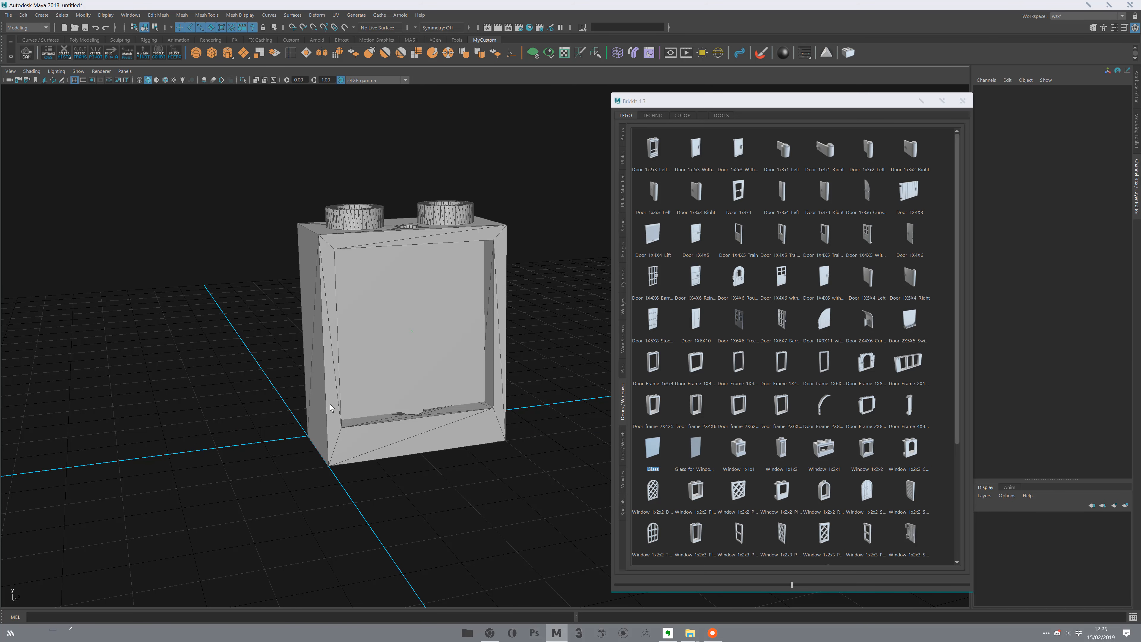
Step: Turn on multisample anti-aliasing in the viewport
left_click_drag(454, 199, 234, 108, "alt")
left_click(222, 80)
left_click_drag(281, 217, 357, 268, "alt")
Step: Delete the 1x2x2 window and its glass pane
left_click(357, 268)
left_click_drag(504, 319, 477, 312, "alt")
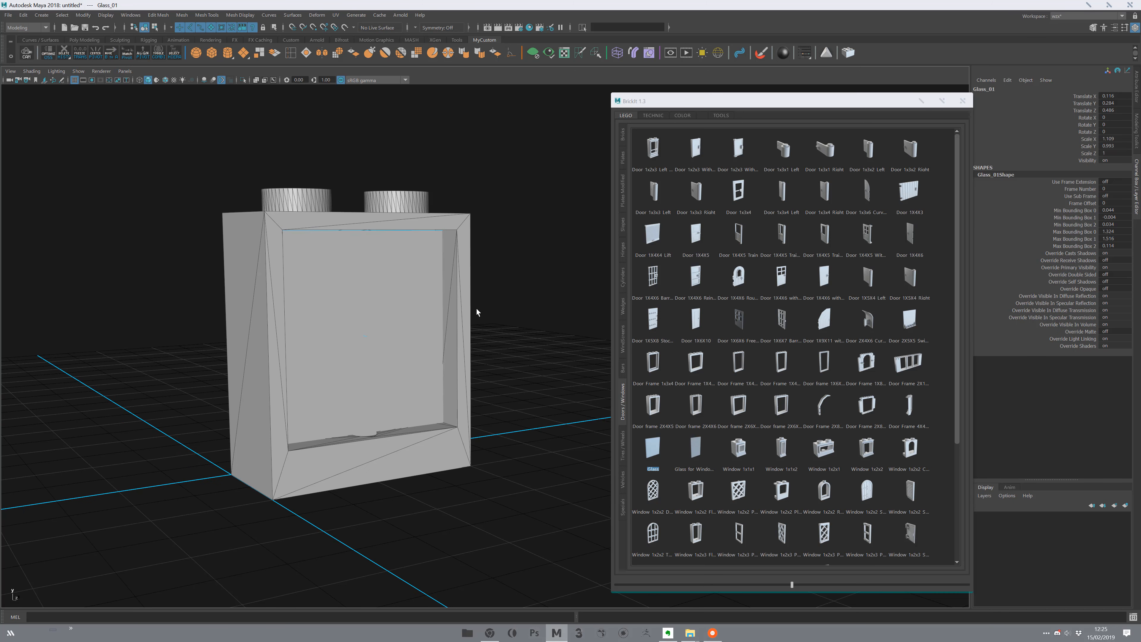
key("Delete")
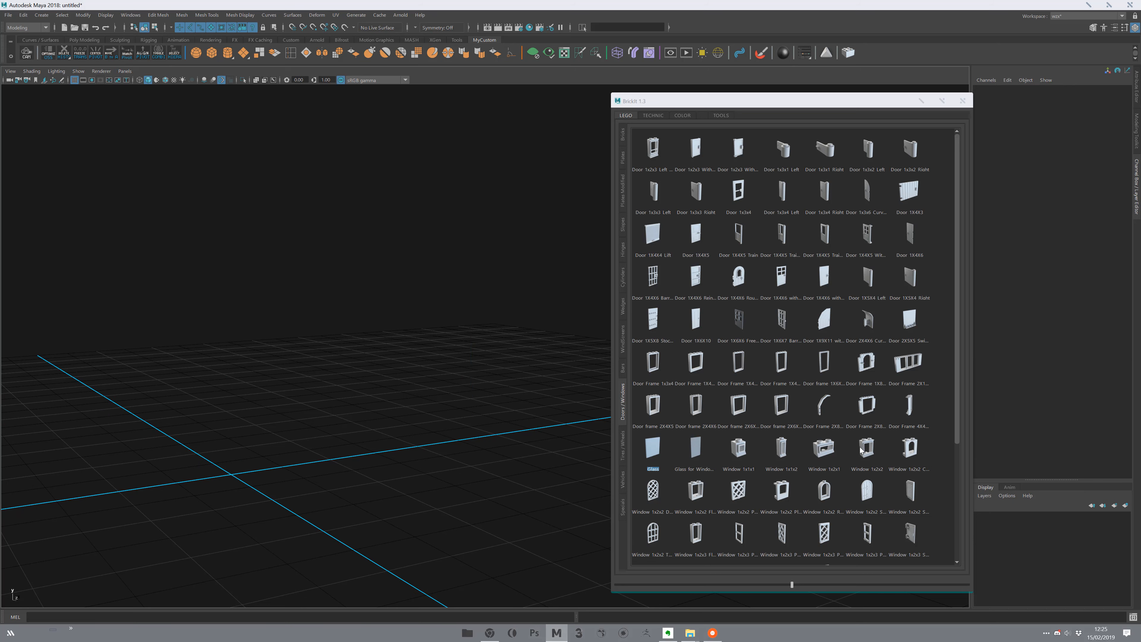
Step: Add the Door Frame 2X6X7 Freestyle part, view it, and delete it
left_click(782, 407)
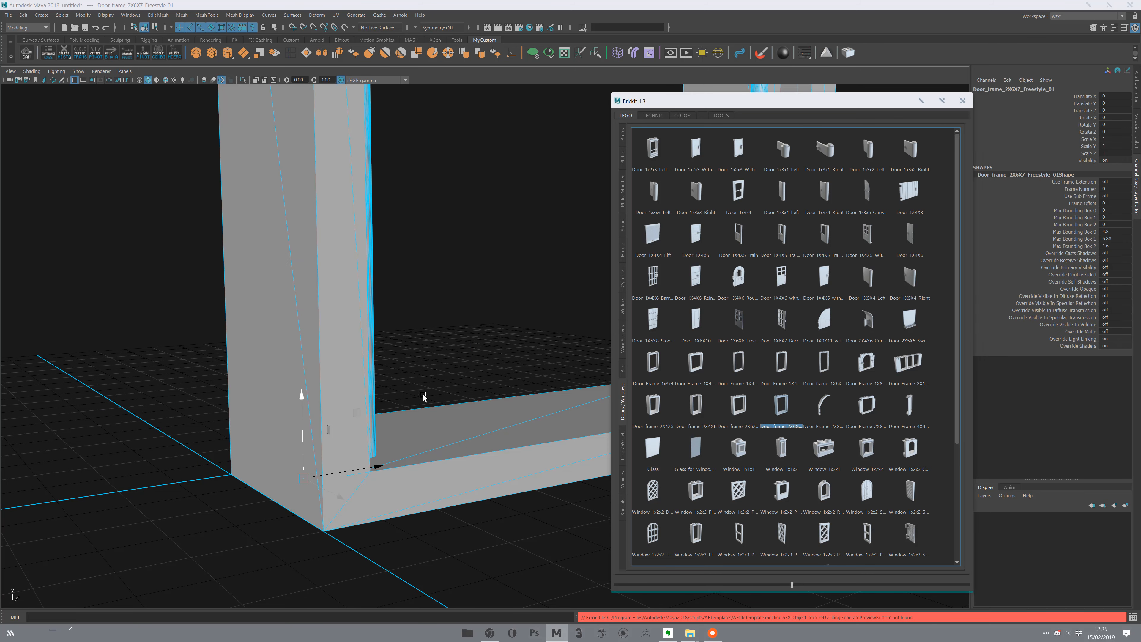
scroll(305, 356, "down", 5)
left_click_drag(407, 345, 458, 267, "alt")
key("Delete")
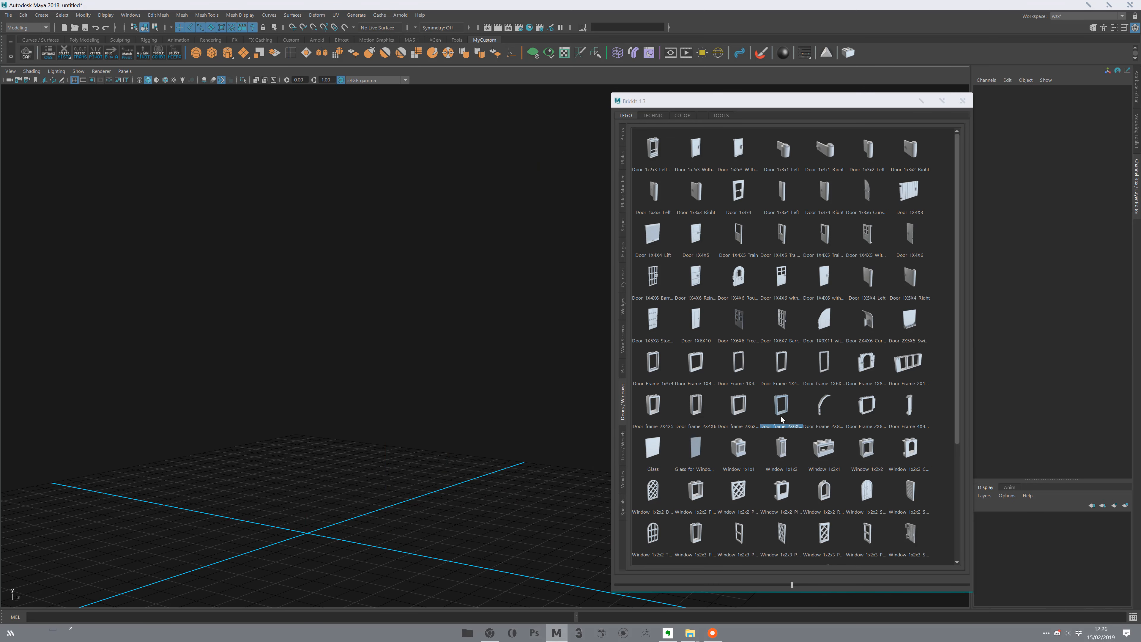
Step: Add the Door Frame 2X6X6 Freestyle part, view it, and delete it
left_click(743, 409)
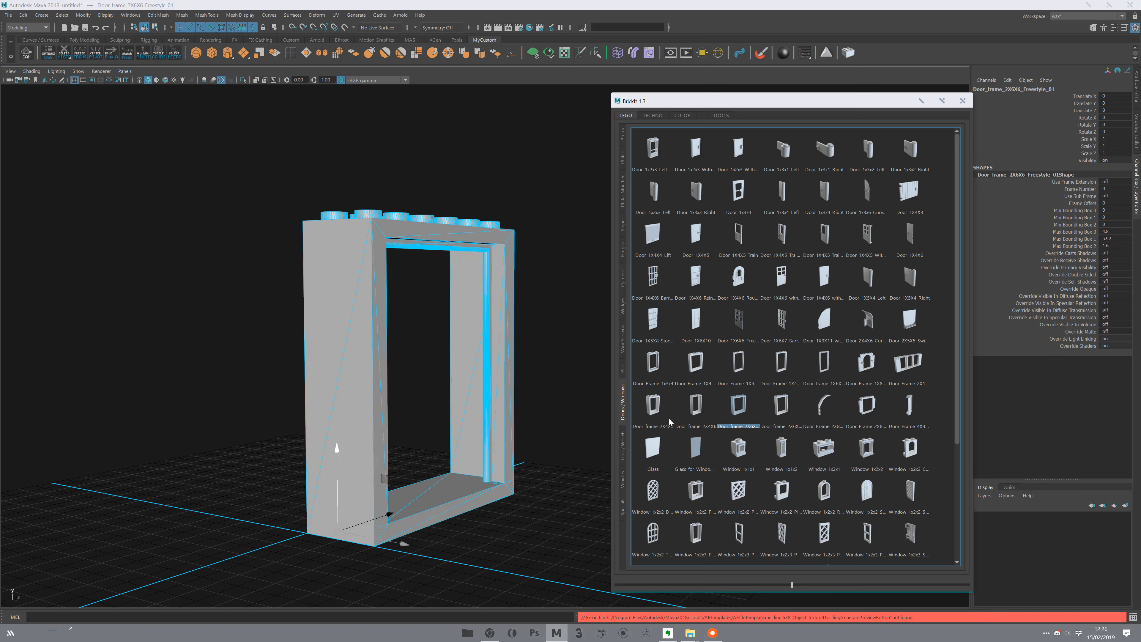
left_click_drag(567, 408, 542, 403, "alt")
key("Delete")
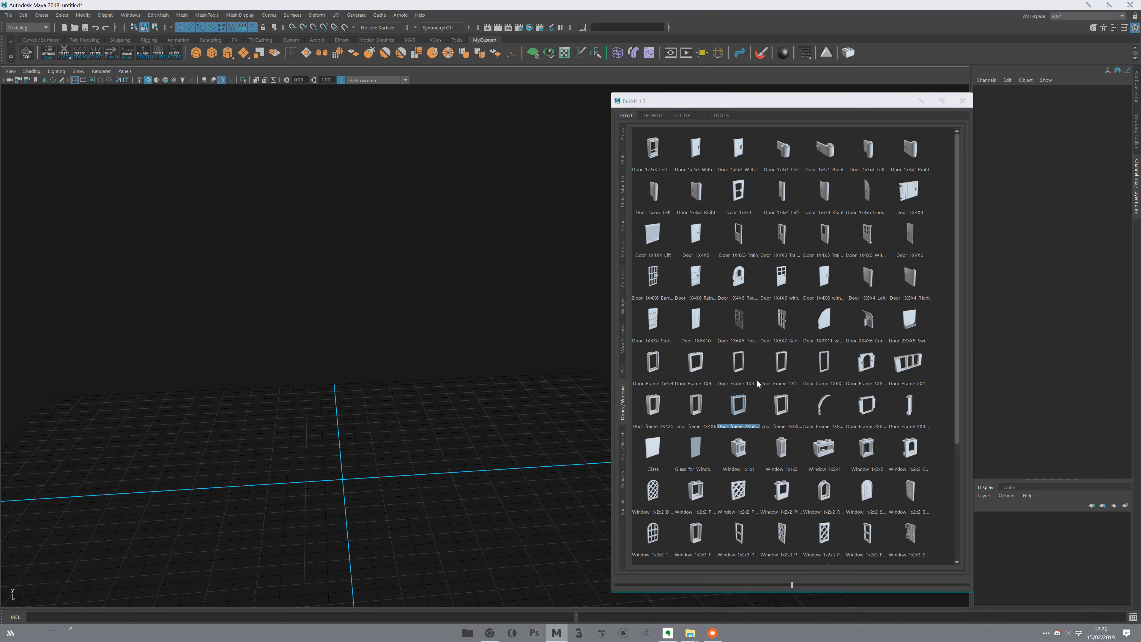
Step: Add the Door Frame 1X4X6 Type1 part and delete it
left_click(739, 366)
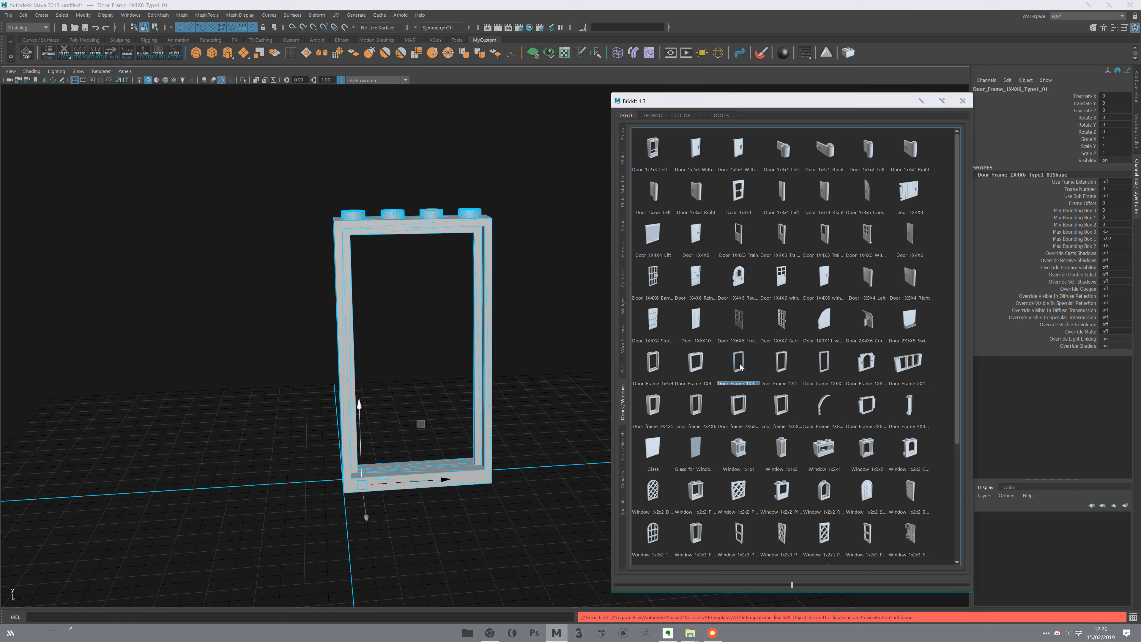
left_click(419, 407)
left_click_drag(418, 407, 360, 512)
key("Delete")
Step: Add the Window 1x4x5 part from the doors and windows library to the scene
scroll(948, 367, "down", 4)
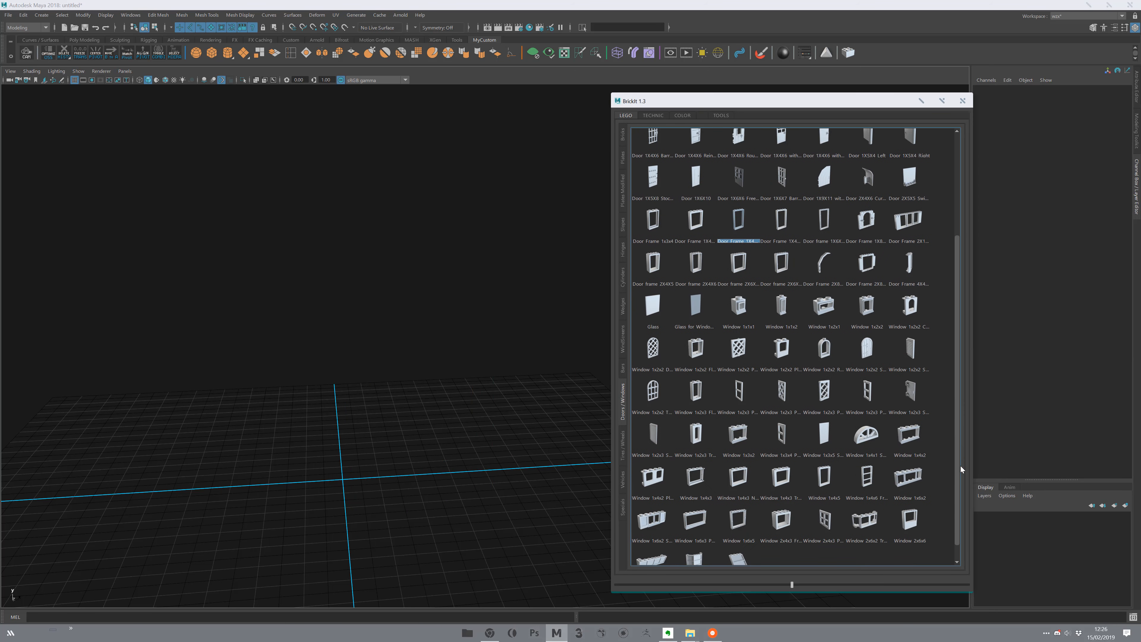
scroll(718, 356, "down", 1)
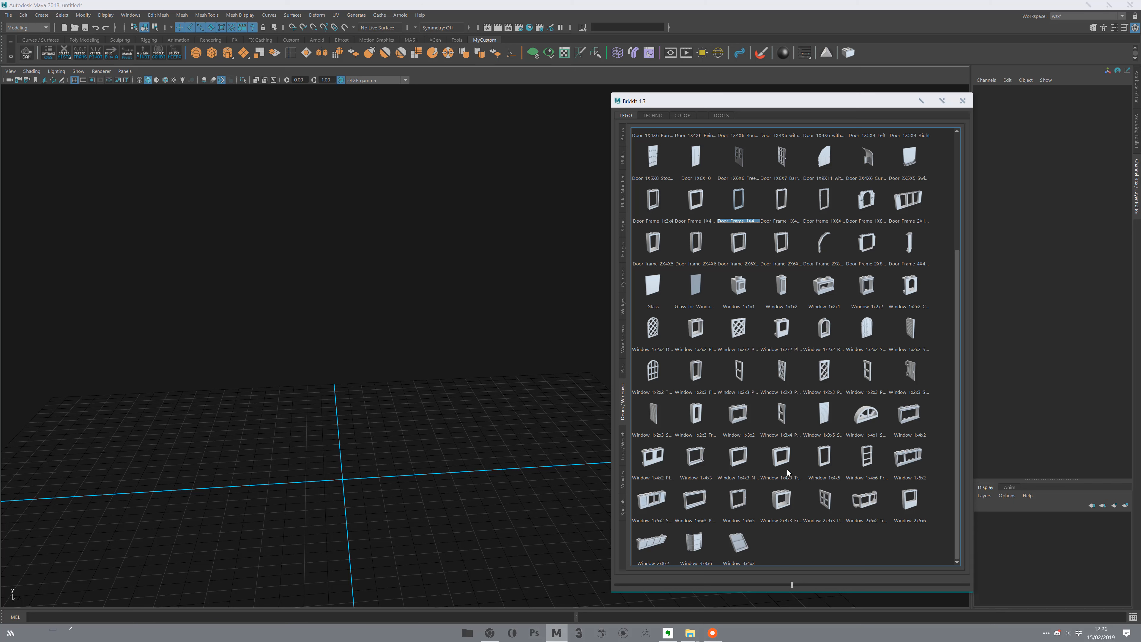
double_click(819, 459)
left_click_drag(465, 387, 527, 381, "alt")
left_click(526, 381)
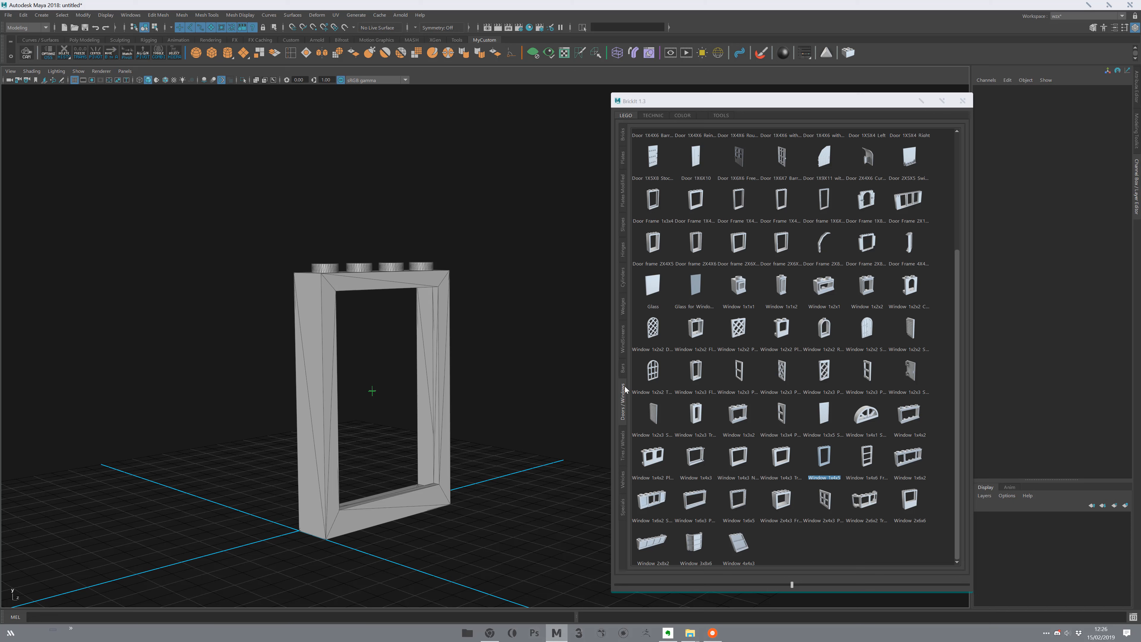
Step: Add a Glass part and snap it to the locator inside the 1x4x5 window frame
left_click(657, 289)
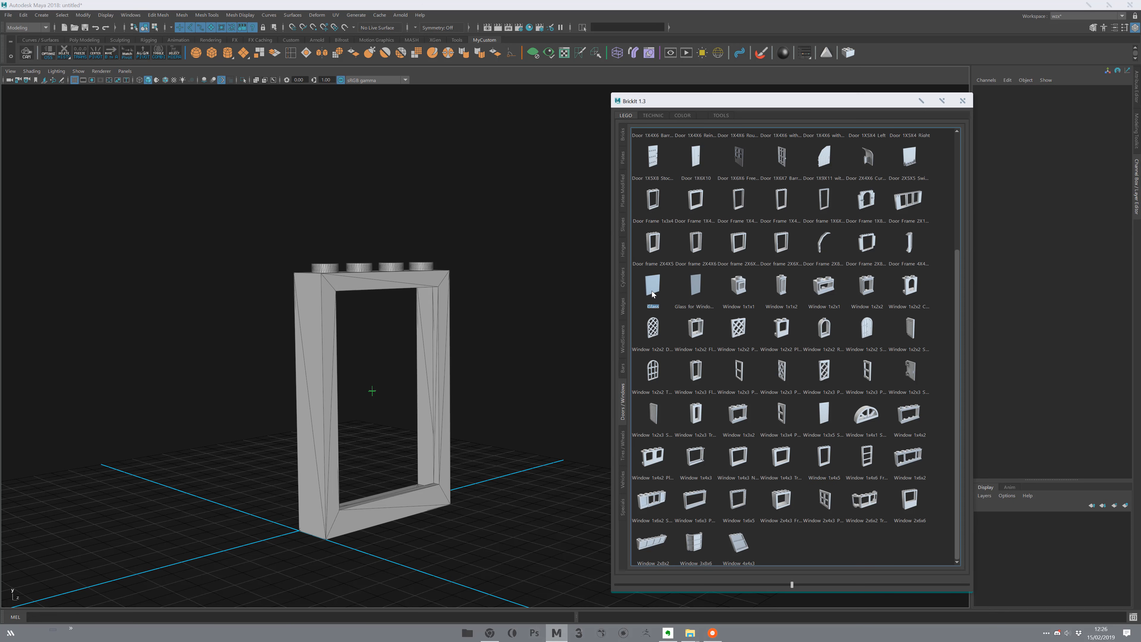
double_click(653, 293)
left_click_drag(399, 430, 387, 390, "alt")
key("v")
middle_click_drag(391, 384, 394, 378)
Step: Scale the glass pane to about 2.2 in X and 2.66 in Y and Z to fill the frame opening
key("r")
left_click_drag(390, 385, 447, 380)
left_click_drag(450, 452, 493, 454, "alt")
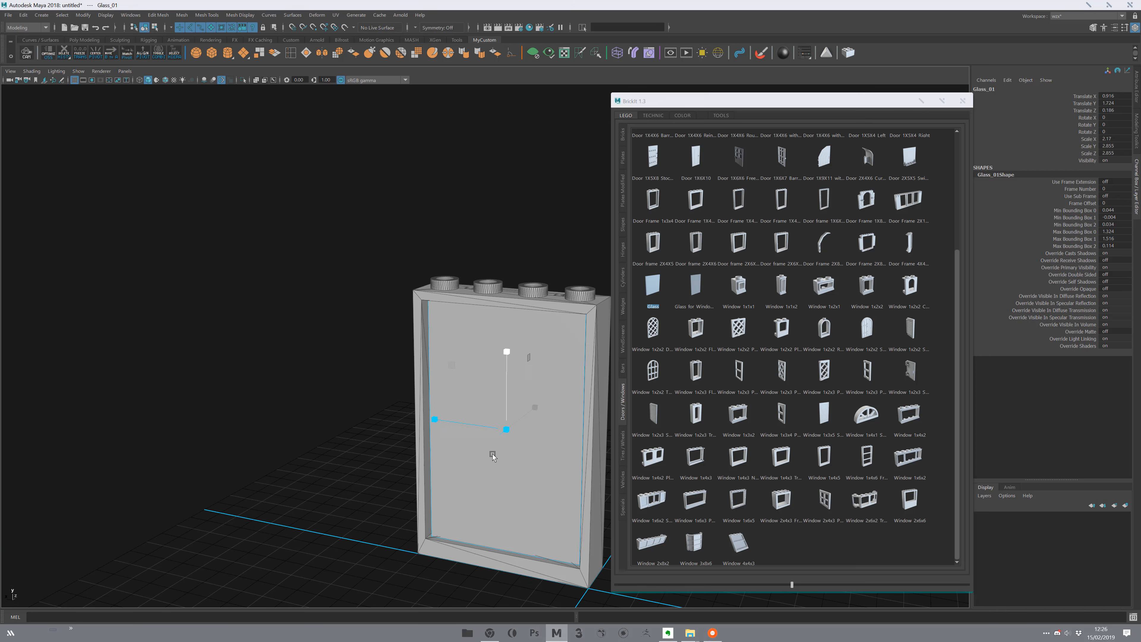
left_click(324, 398)
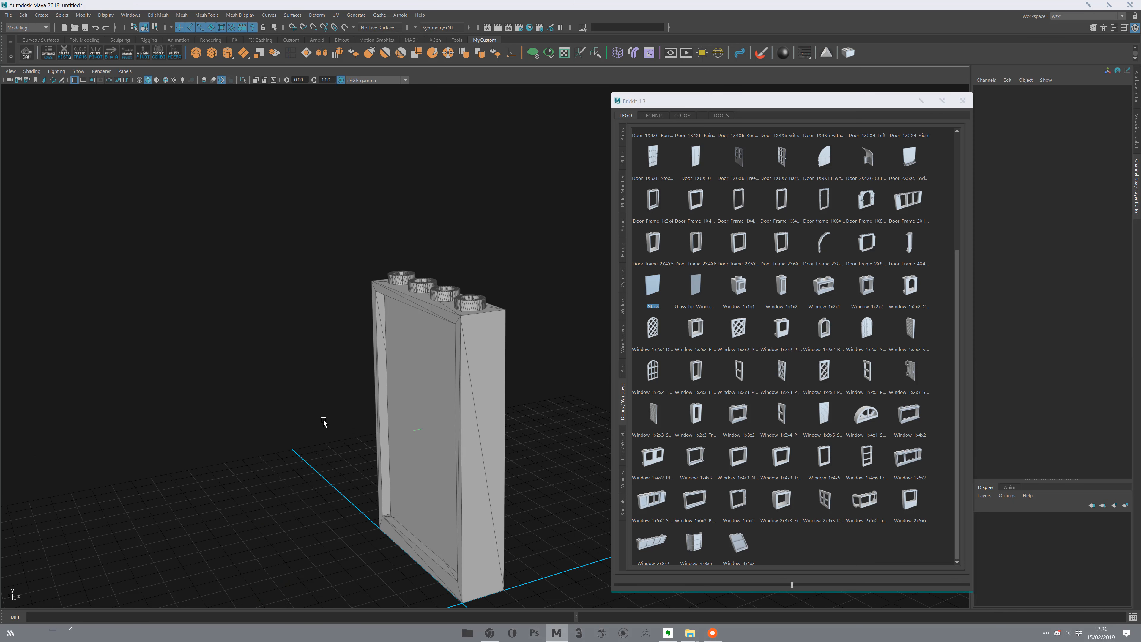
left_click_drag(323, 420, 353, 378, "alt")
Step: Delete the 1x4x5 window together with its glass pane
left_click_drag(300, 266, 491, 330)
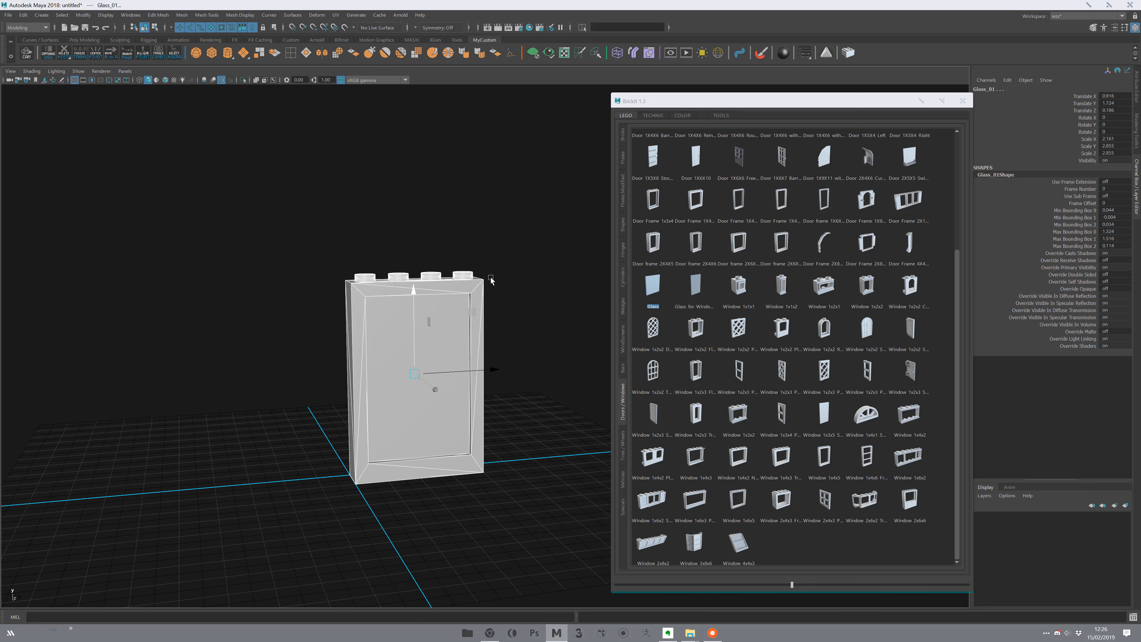
key("Delete")
left_click_drag(565, 429, 656, 418, "alt")
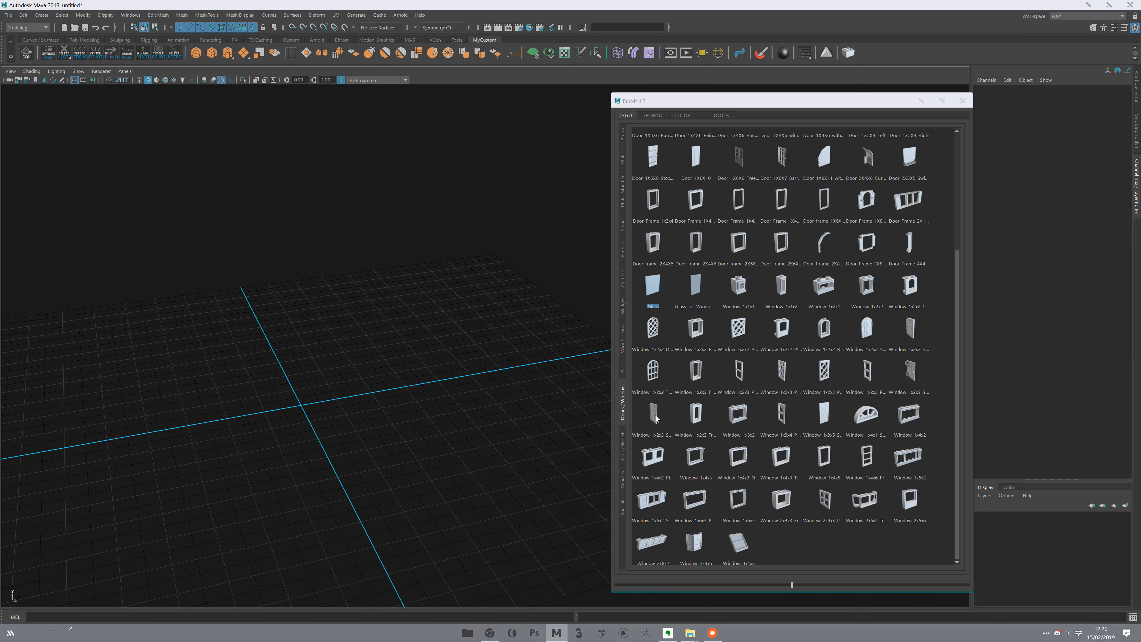
Step: Add the Window 1x3x2 part and delete it
left_click(738, 413)
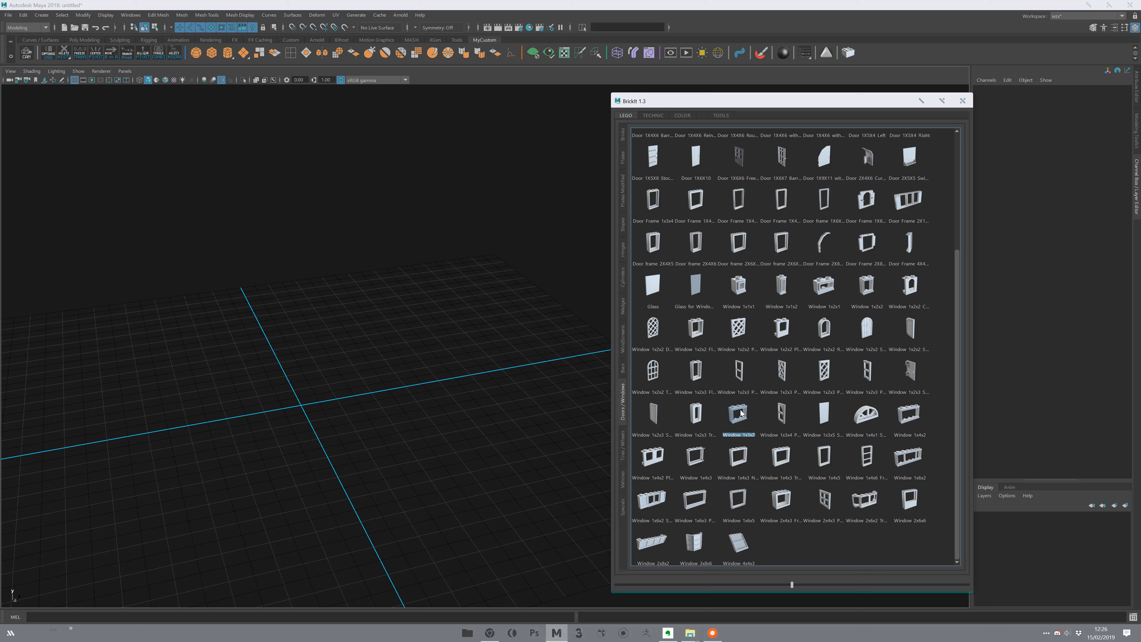
left_click_drag(454, 305, 376, 422)
key("Delete")
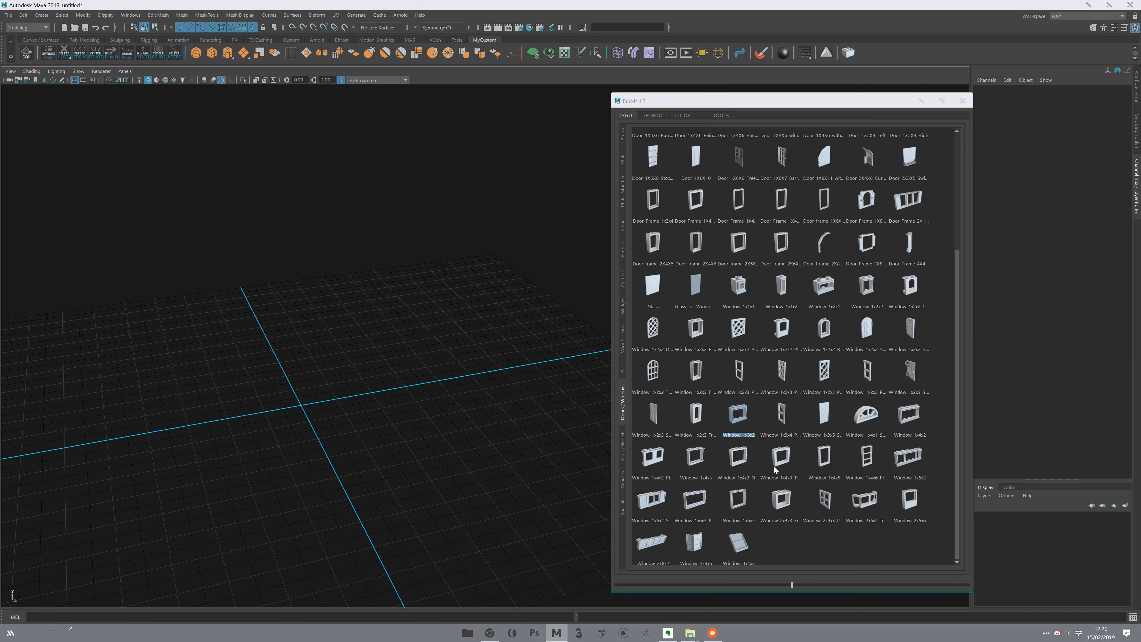
Step: Add the Window 1x4x3 part to the scene and frame it in the view
left_click(697, 459)
key("f")
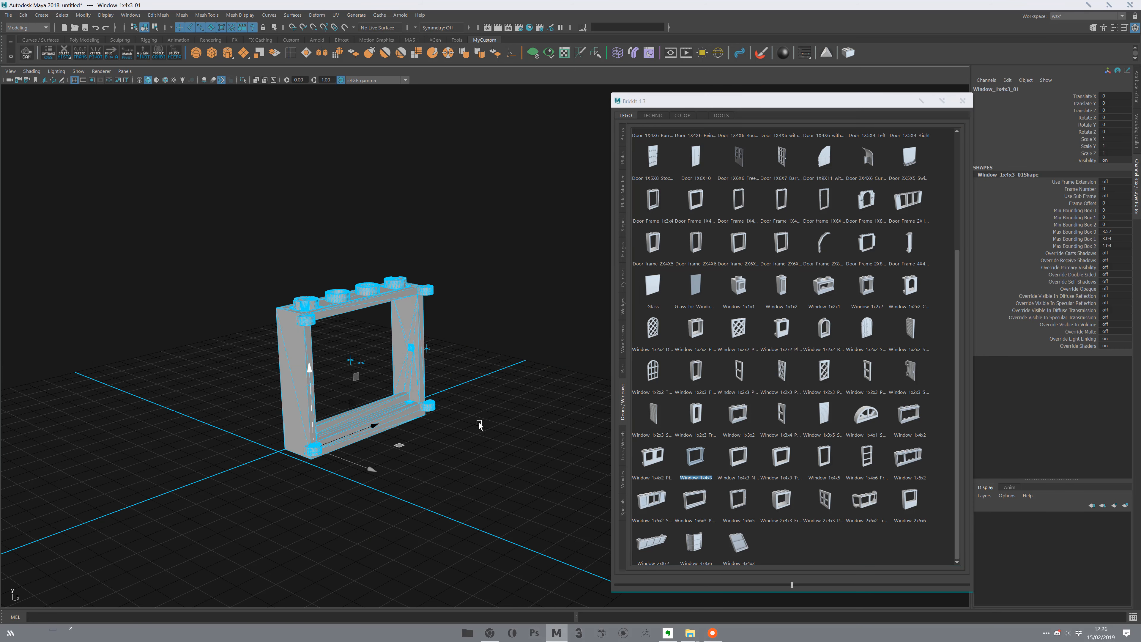
Step: Add the Window 1x2x3 Shutter part, snap it to the hinge side of the 1x4x3 window frame and rotate it on its hinge
left_click(655, 416)
left_click_drag(463, 437, 461, 428, "alt")
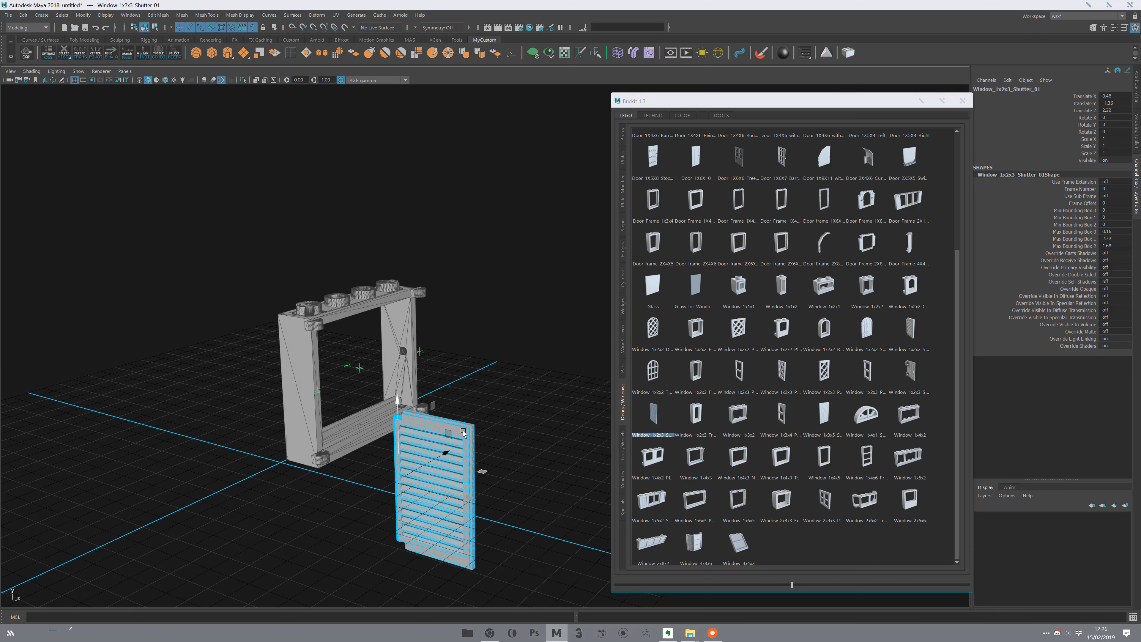
key("v")
middle_click_drag(426, 353, 429, 352)
left_click_drag(463, 349, 336, 331, "alt")
key("e")
left_click(439, 454)
left_click_drag(438, 439, 461, 456, "alt")
Step: Delete the 1x4x3 window together with its shutter
left_click(316, 389)
key("Delete")
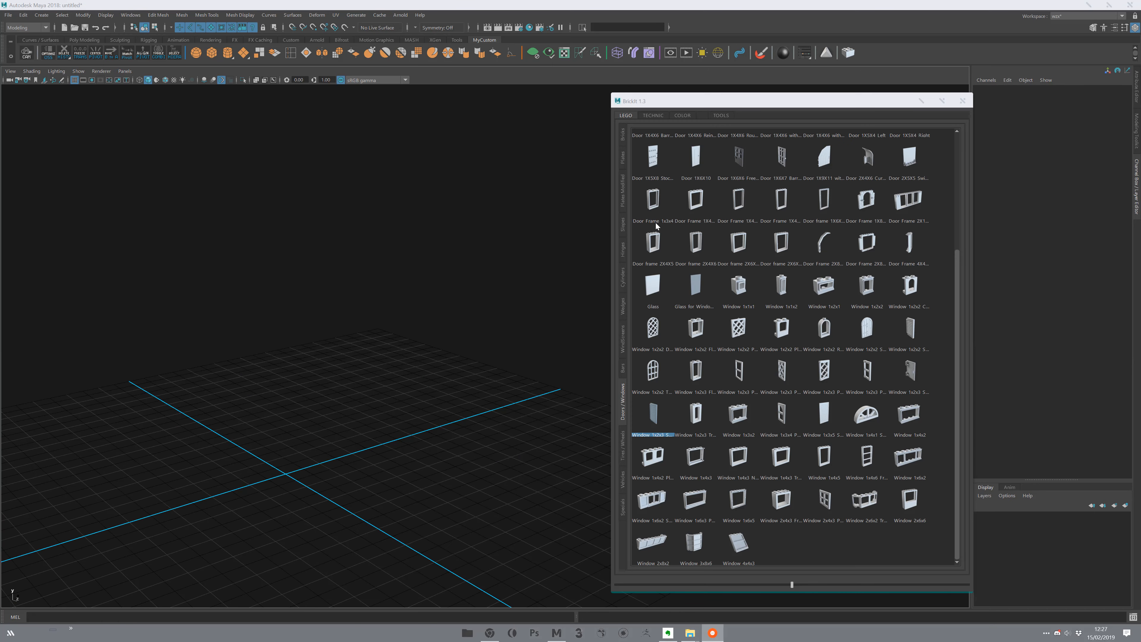
Step: Add the Minifig Utensil Hoze Nozzle part from the Specials category and move it up above the grid
left_click(623, 509)
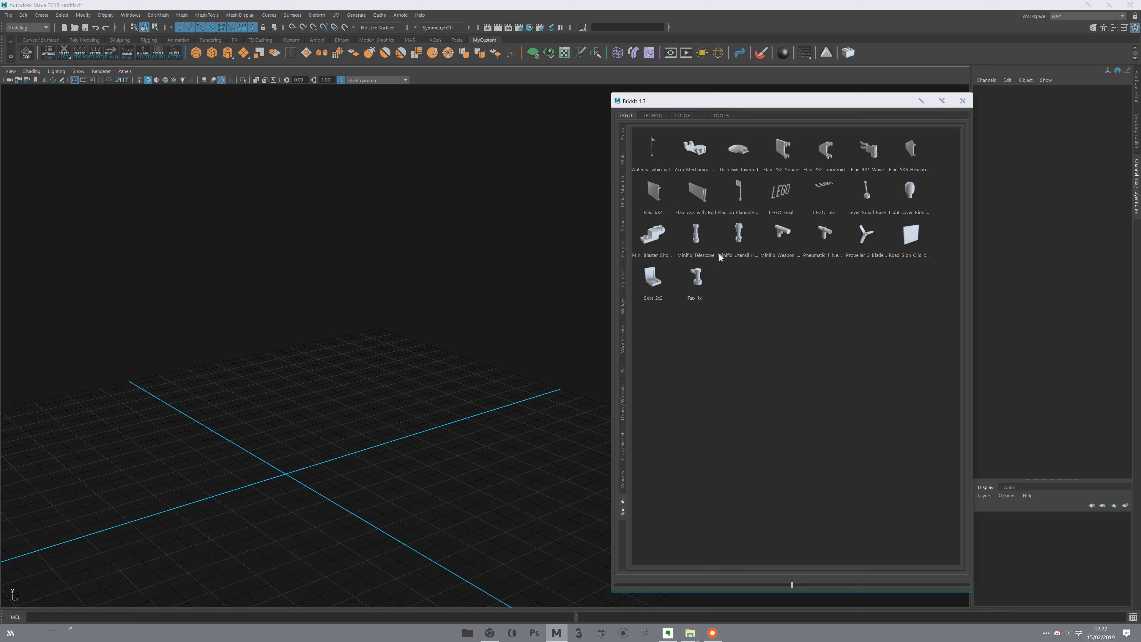
left_click(740, 245)
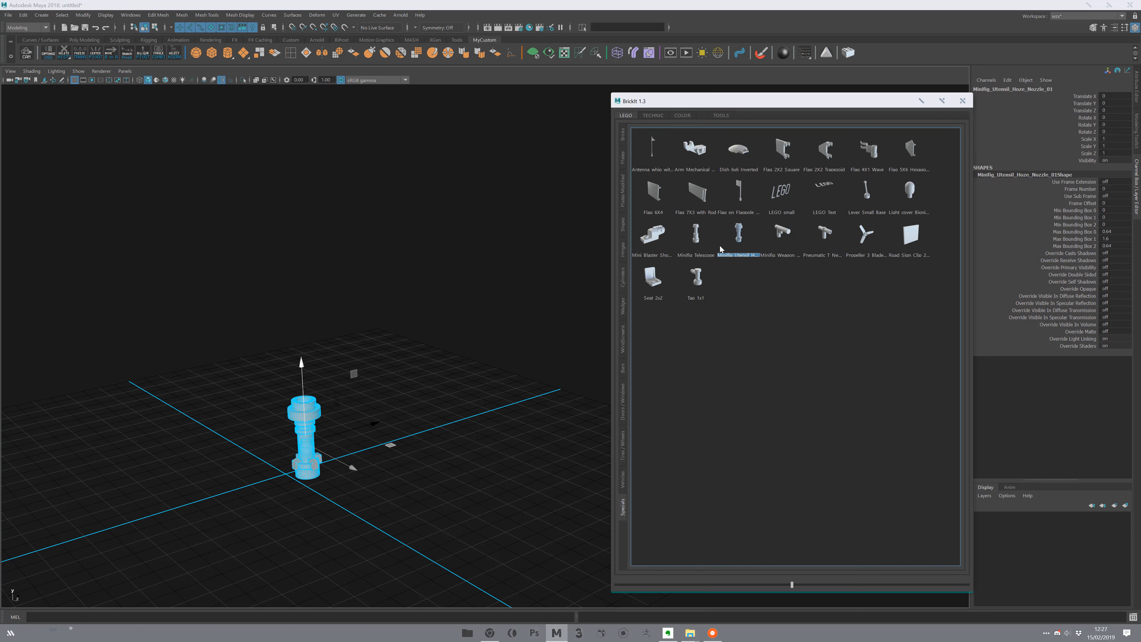
middle_click_drag(361, 400, 293, 278)
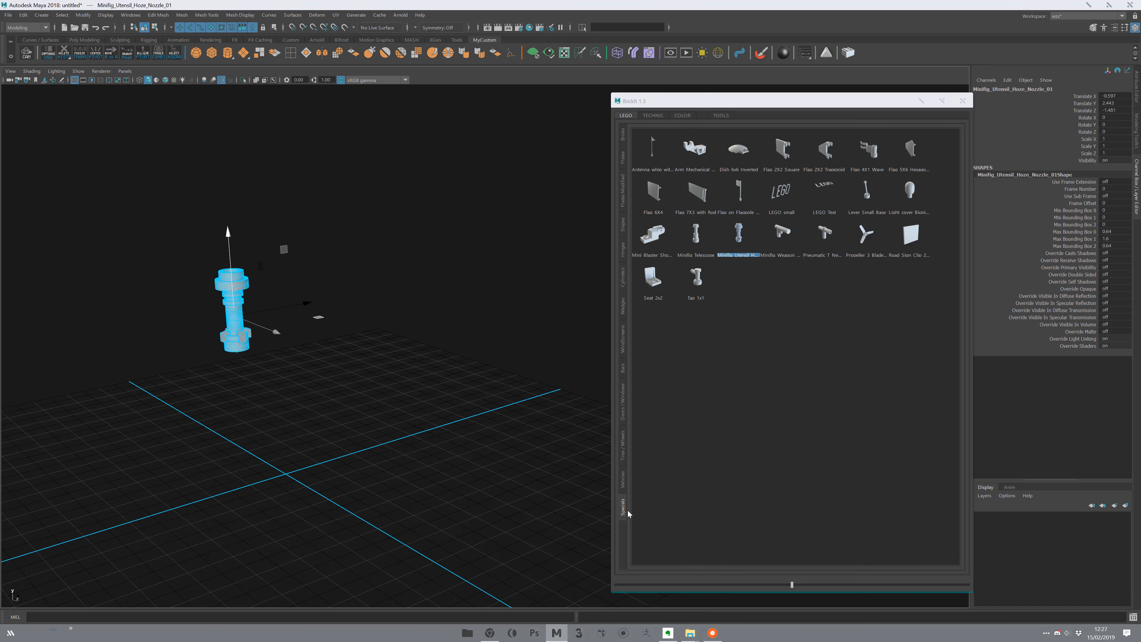
Step: Add the Minifig Weapon Lightsaber part, move it beside the nozzle for comparison and delete it
left_click(782, 235)
middle_click_drag(265, 404, 336, 383)
left_click_drag(336, 383, 345, 376, "alt")
right_click_drag(345, 376, 395, 374, "alt")
left_click_drag(395, 373, 387, 342, "alt")
middle_click_drag(396, 438, 458, 483, "alt")
middle_click_drag(427, 416, 395, 394)
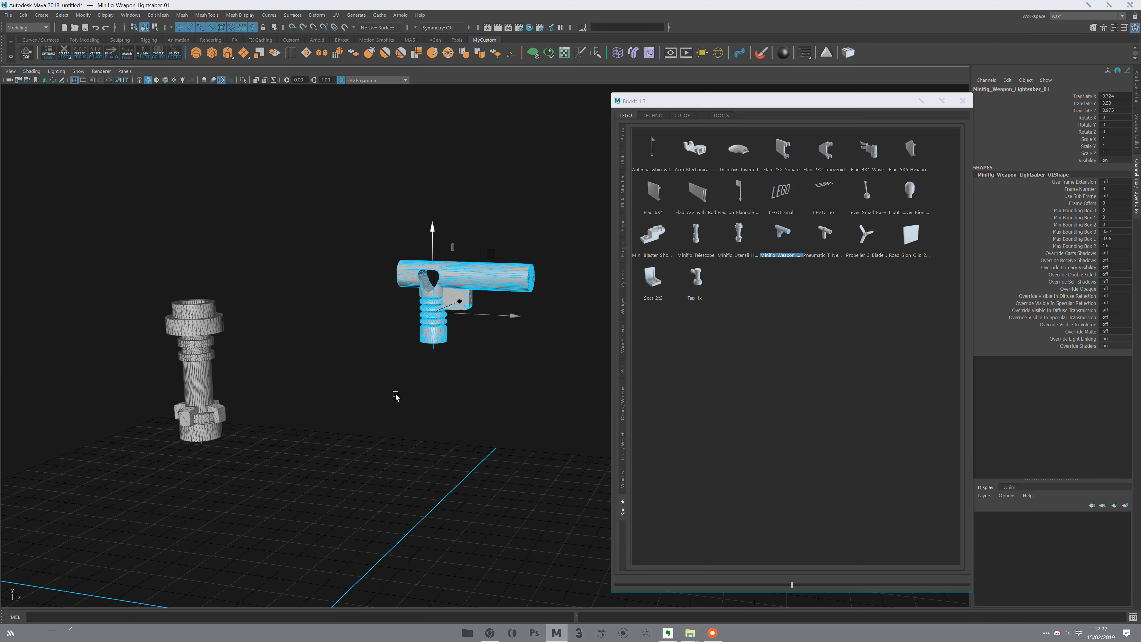
key("Delete")
Step: Select the nozzle part and move it closer to the grid origin
left_click_drag(239, 260, 173, 428)
middle_click_drag(283, 490, 330, 365, "alt")
left_click_drag(330, 365, 359, 436, "alt")
middle_click_drag(348, 401, 429, 451)
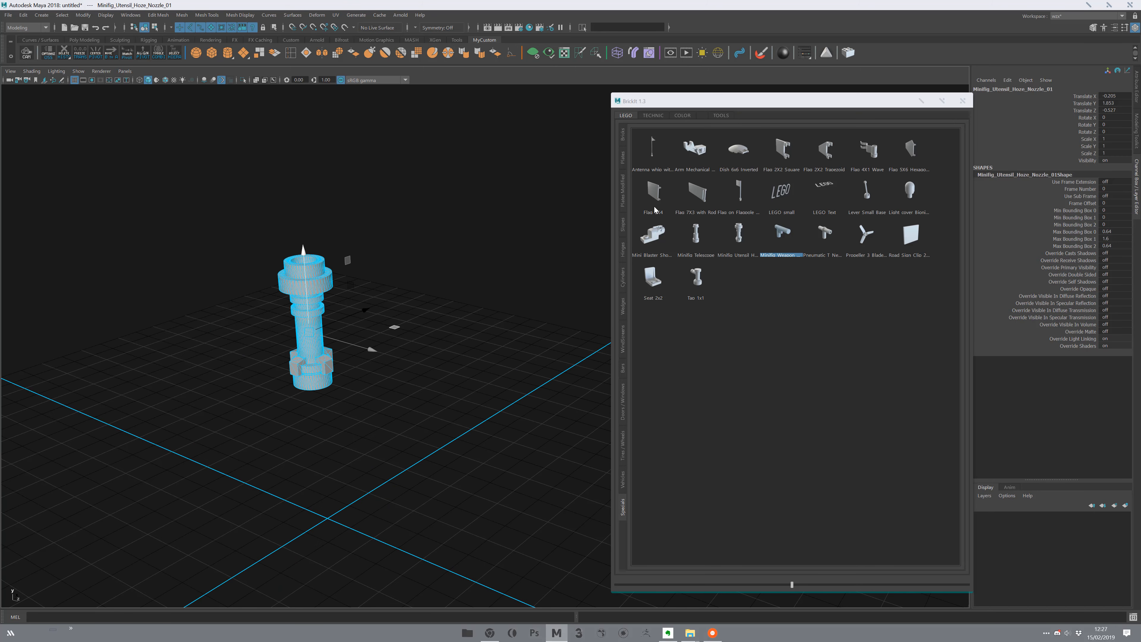
Step: Add the Bar 4L 2L Crossed and Bar 4L parts from the Bars category and snap the straight bar onto the nozzle
left_click(624, 370)
left_click(740, 283)
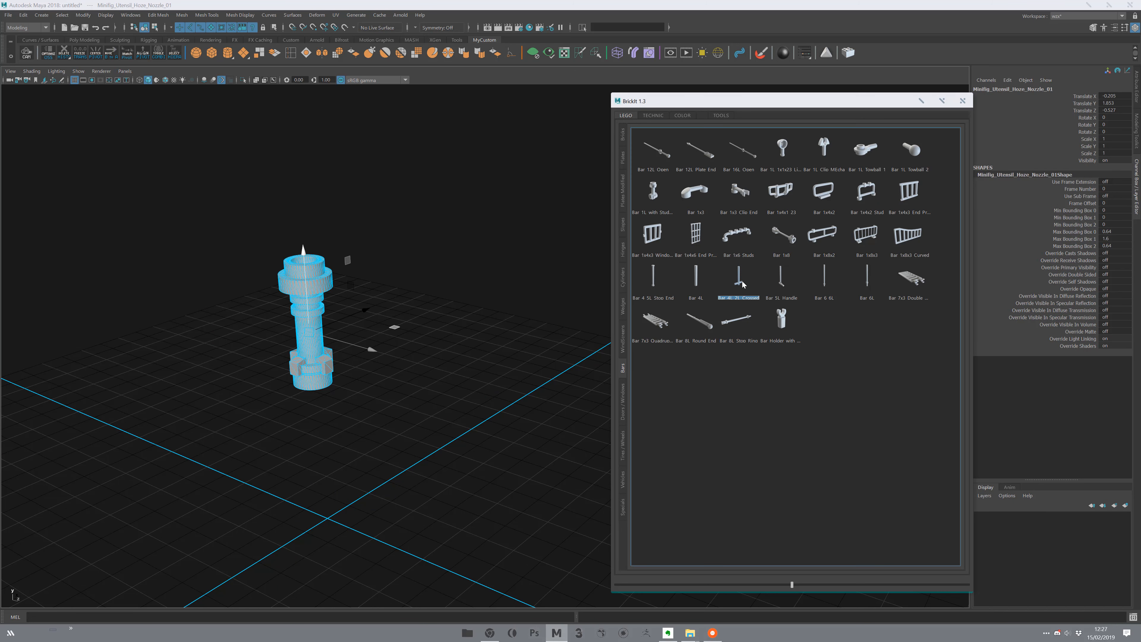
left_click(697, 279)
middle_click_drag(402, 322, 384, 317)
key("v")
middle_click_drag(315, 274, 279, 315)
left_click(267, 243)
Step: Delete the straight bar and snap the Bar 4L 2L Crossed part onto the nozzle in its place
left_click(310, 300)
key("Delete")
left_click(443, 321)
key("v")
middle_click_drag(358, 395, 328, 371)
left_click(465, 400)
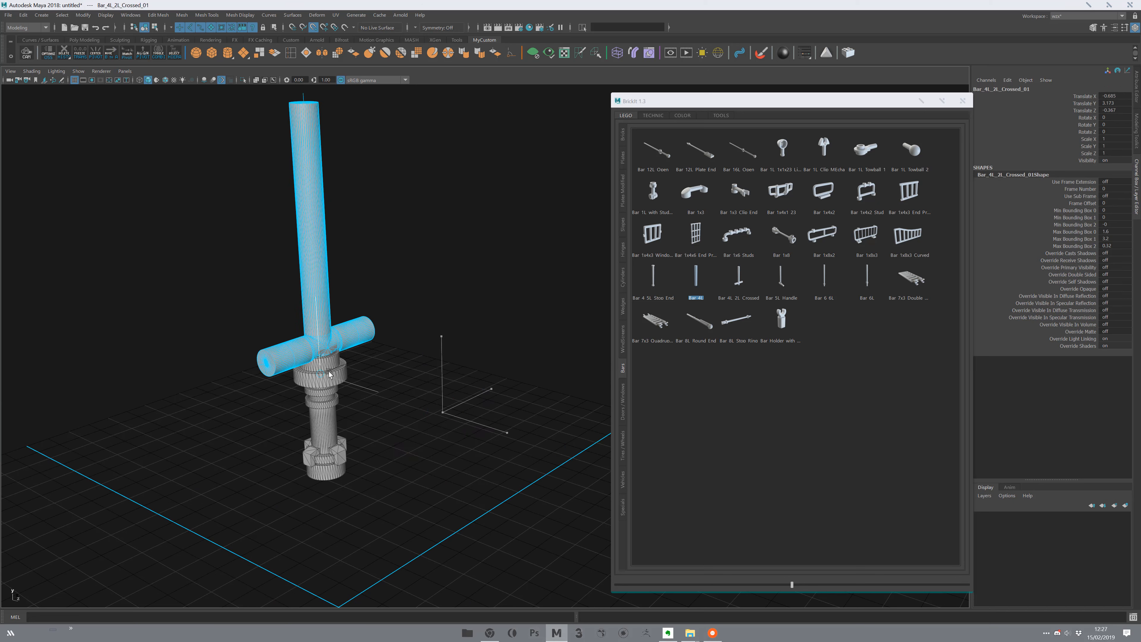
left_click_drag(318, 344, 318, 332)
Step: Delete the assembled nozzle and crossed bar from the scene
left_click(404, 279)
scroll(404, 279, "down", 3)
left_click_drag(453, 260, 278, 369, "alt")
key("Delete")
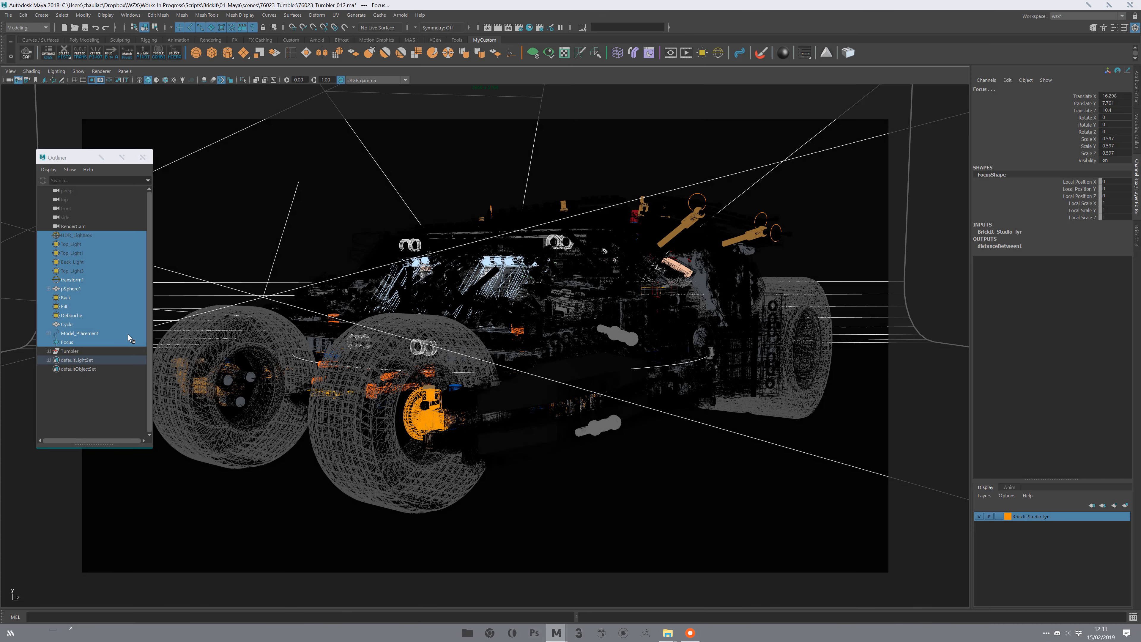
Step: Hide the BrickIt_Studio_lyr display layer and view the Tumbler model from its other side
left_click(122, 393)
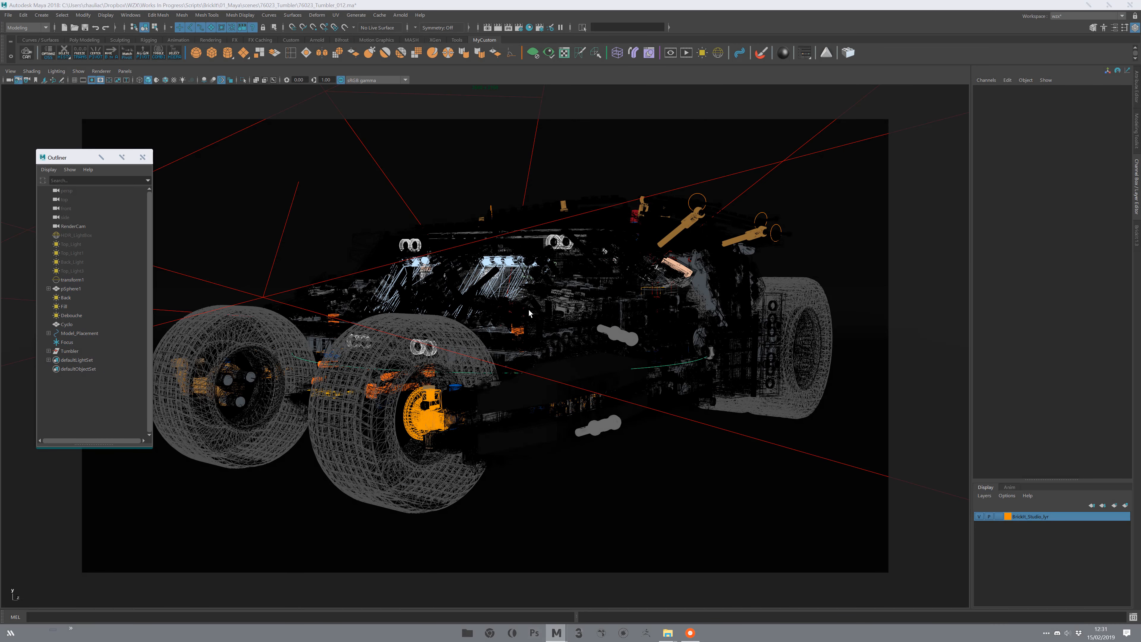
left_click(981, 517)
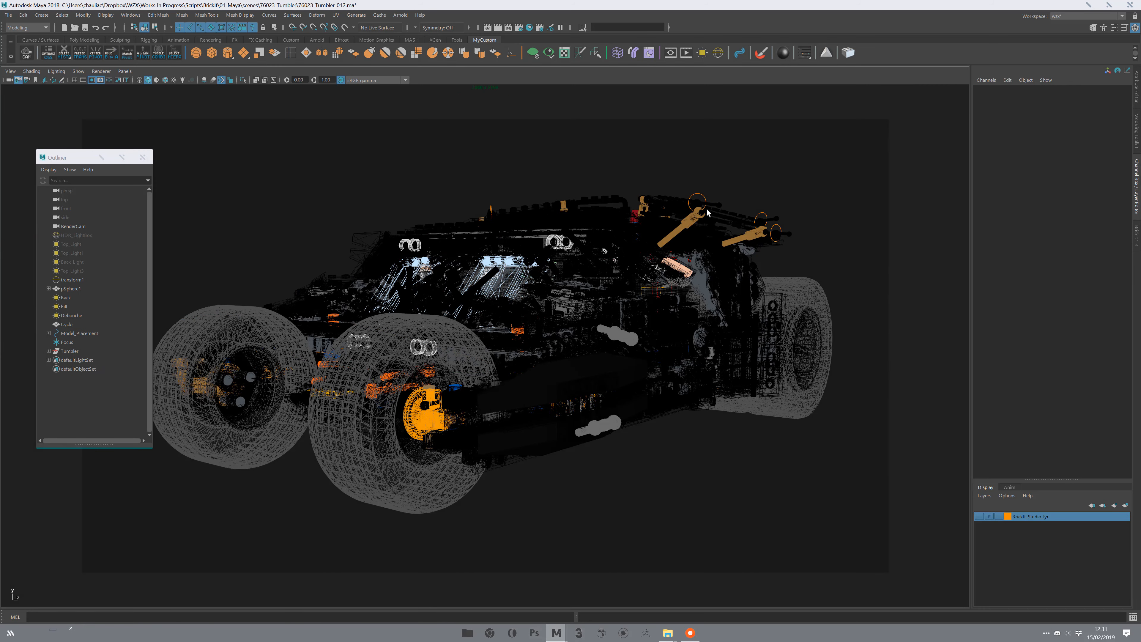
left_click_drag(812, 220, 673, 316, "alt")
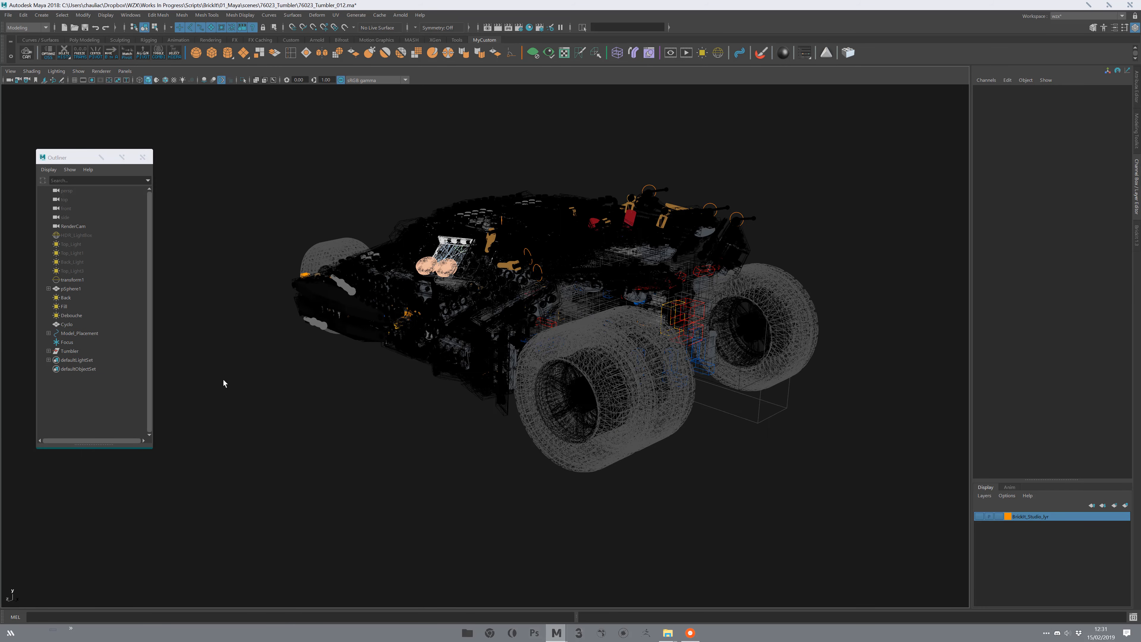
scroll(581, 401, "up", 6)
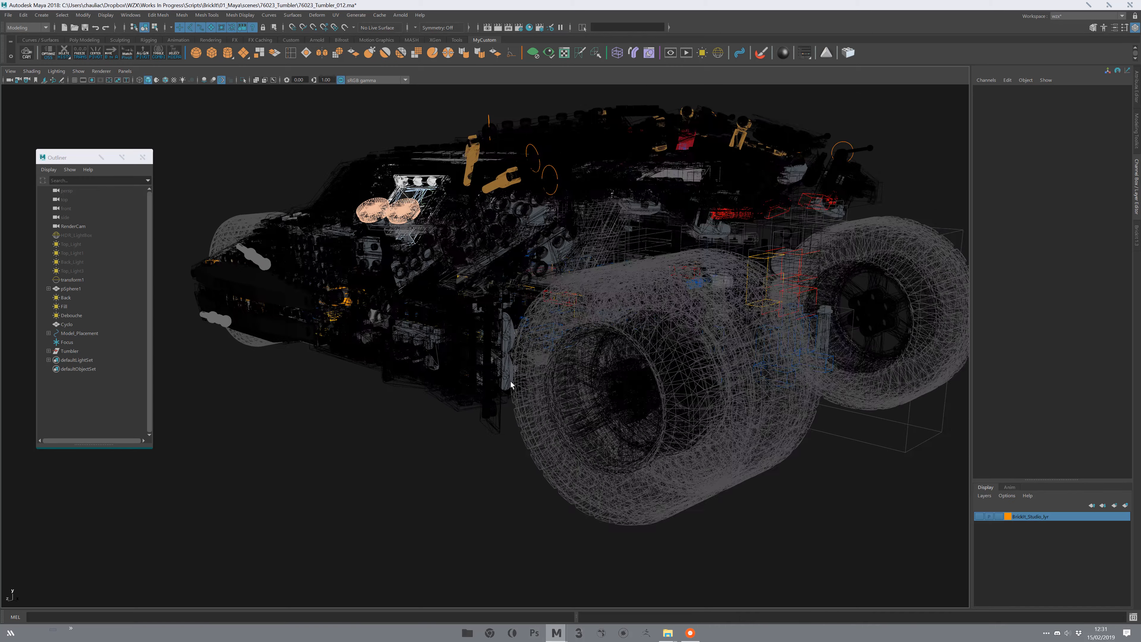
scroll(511, 384, "down", 1)
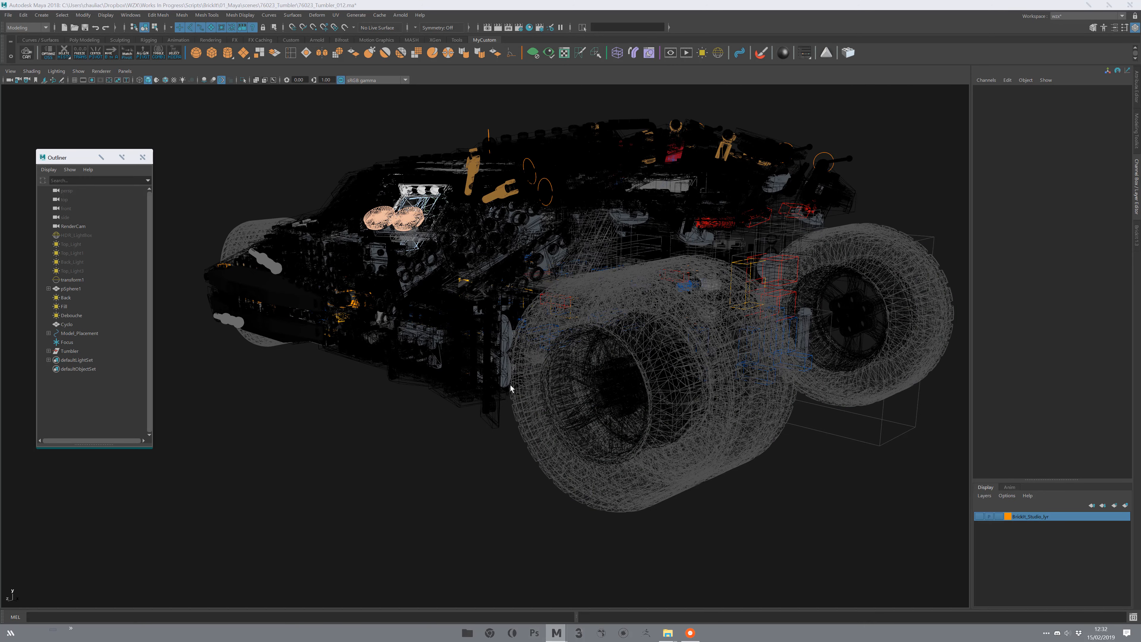
Step: Show the BrickIt tools and try to convert the 2x4 tile in front of the large wheel to mesh geometry
left_click(1137, 236)
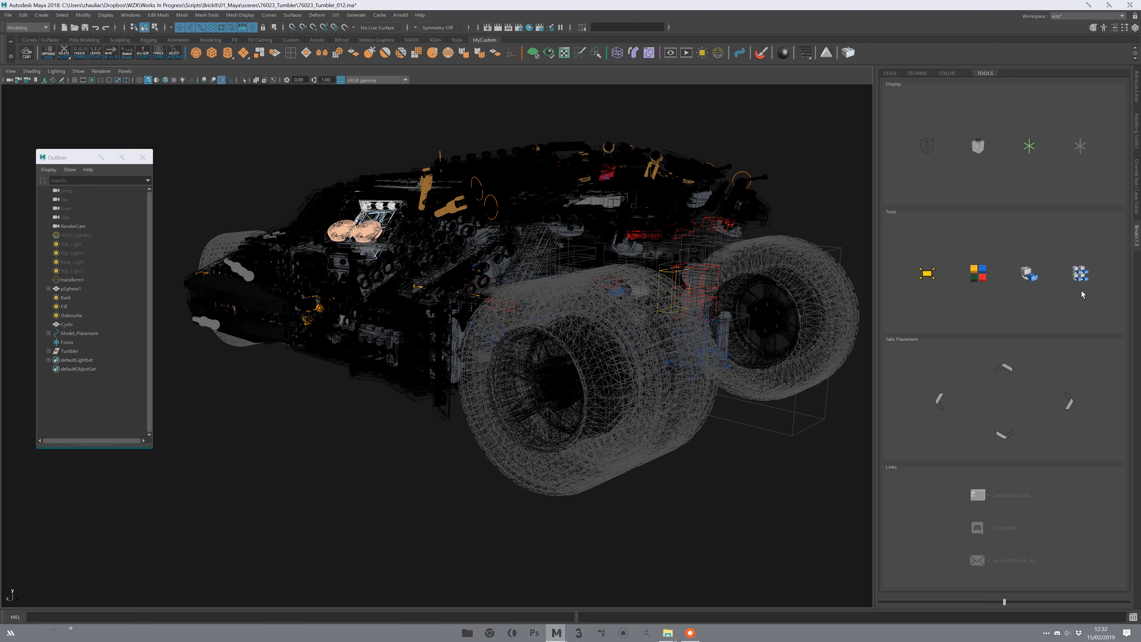
left_click_drag(488, 488, 496, 483, "alt")
middle_click_drag(488, 521, 438, 439, "alt")
right_click_drag(456, 492, 503, 507, "alt")
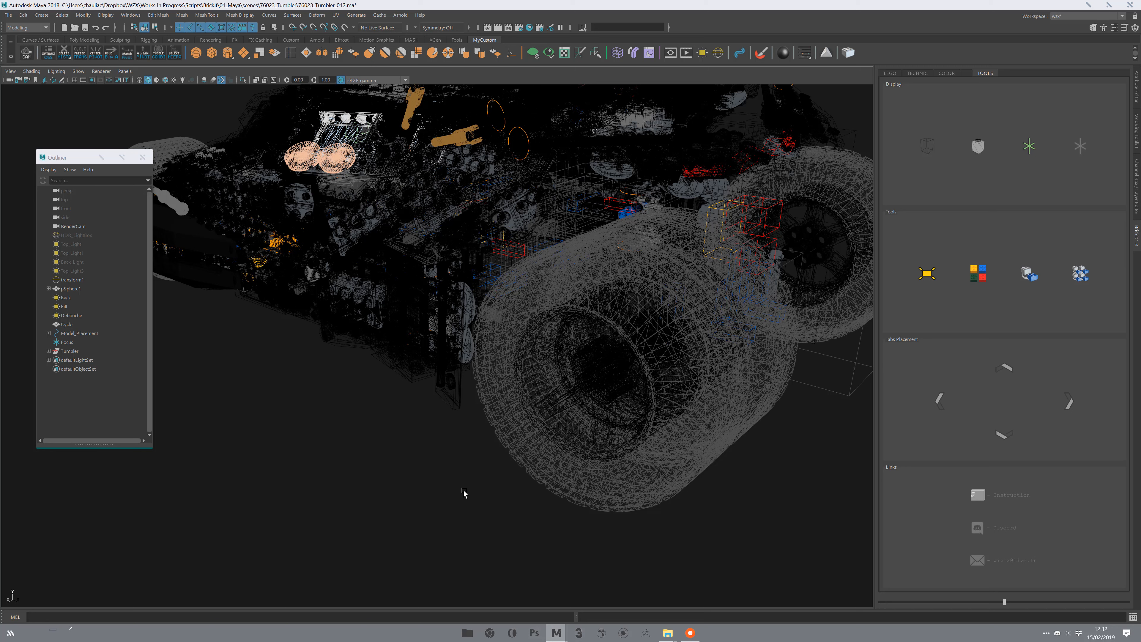
left_click_drag(468, 396, 437, 427)
left_click(554, 509)
left_click(551, 480)
left_click(1029, 274)
middle_click_drag(516, 447, 465, 442, "alt")
Step: Check BakeToGeo_grp in the Outliner, reselect the 2x4 tile and try the mesh conversion again
left_click(85, 361)
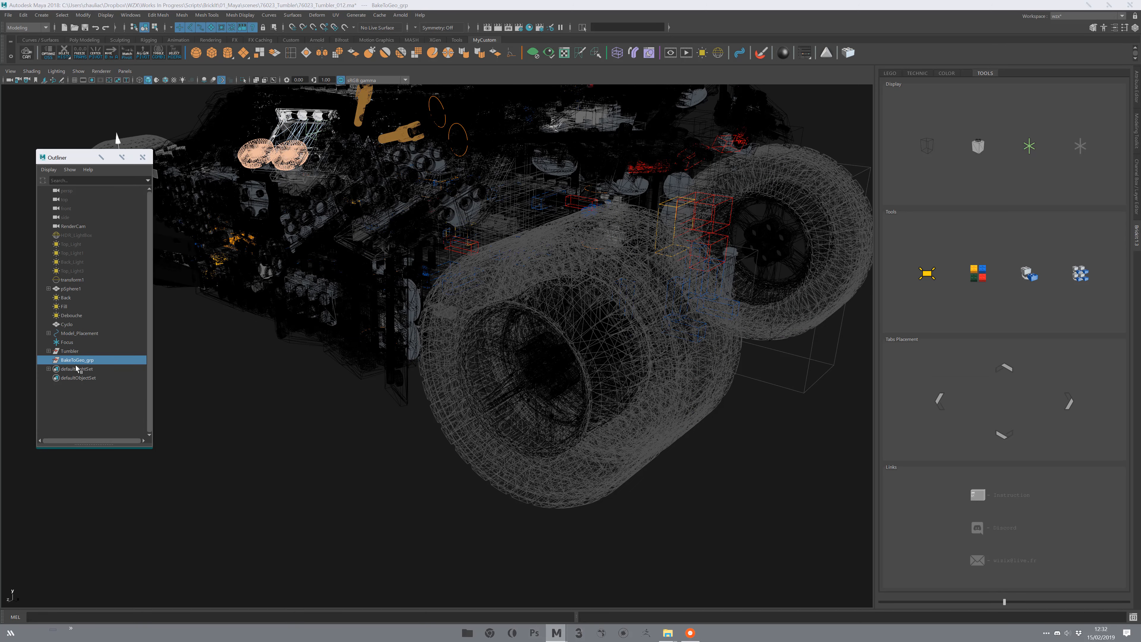
left_click(410, 400)
left_click(1036, 278)
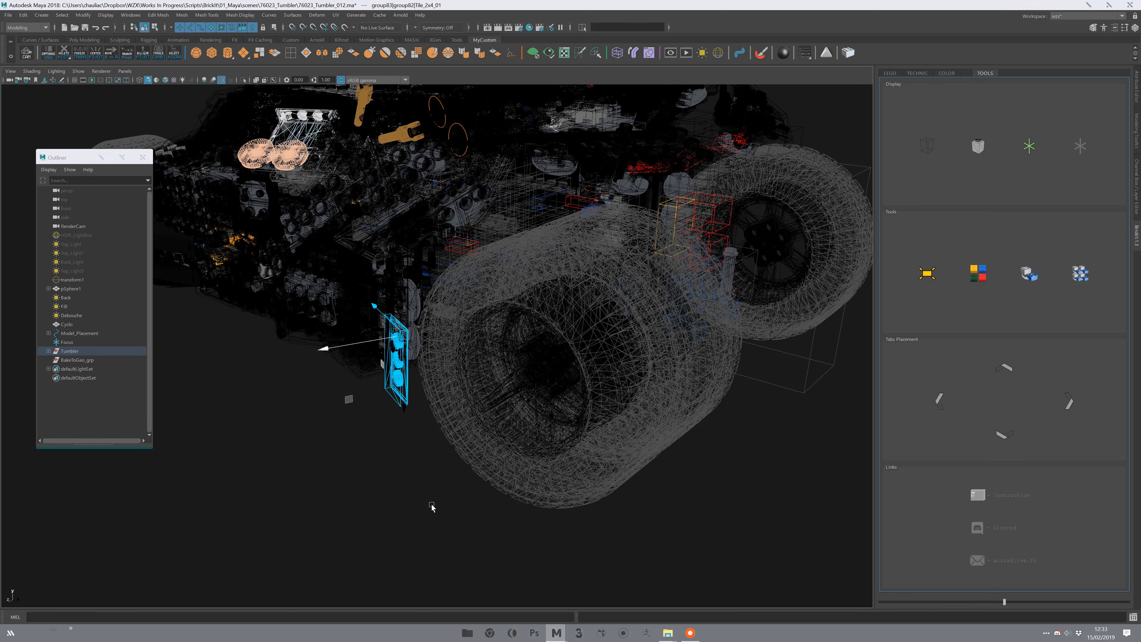
Step: Reveal the selected Tile_2x4_01 inside its group in the Outliner and frame it in the viewport
scroll(415, 496, "up", 5)
middle_click_drag(437, 328, 473, 343, "alt")
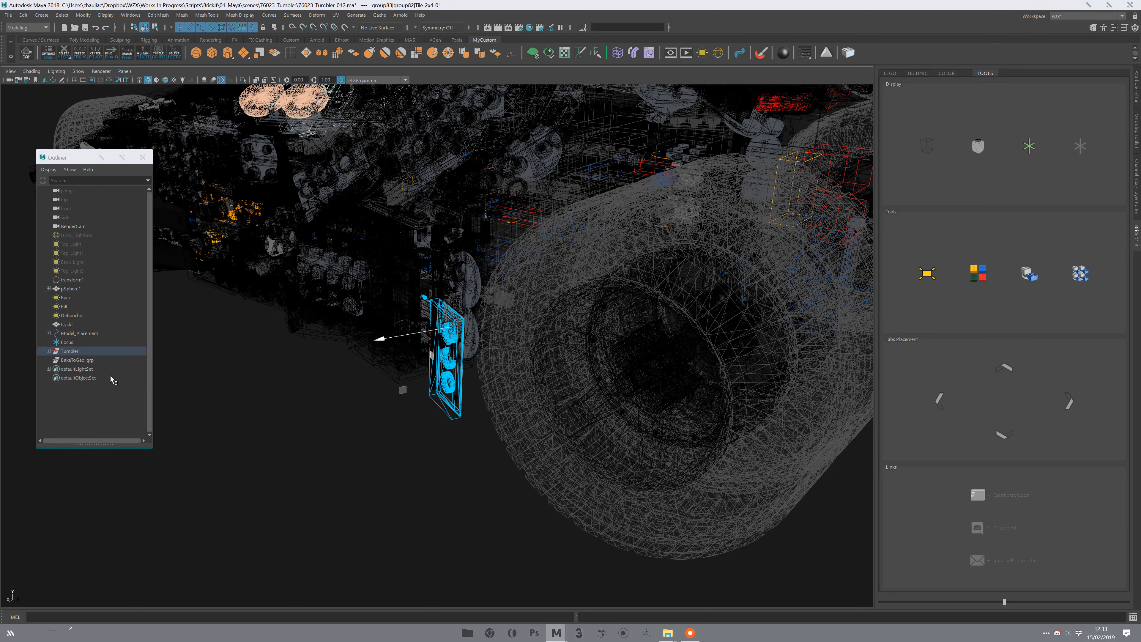
key("f")
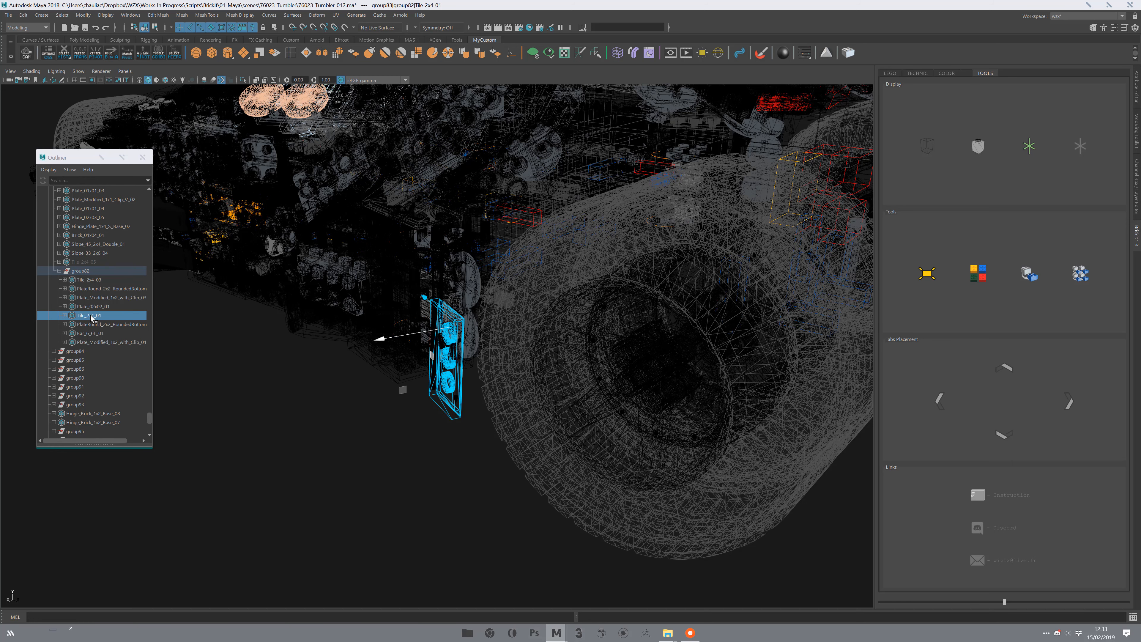
key("f")
left_click(474, 219)
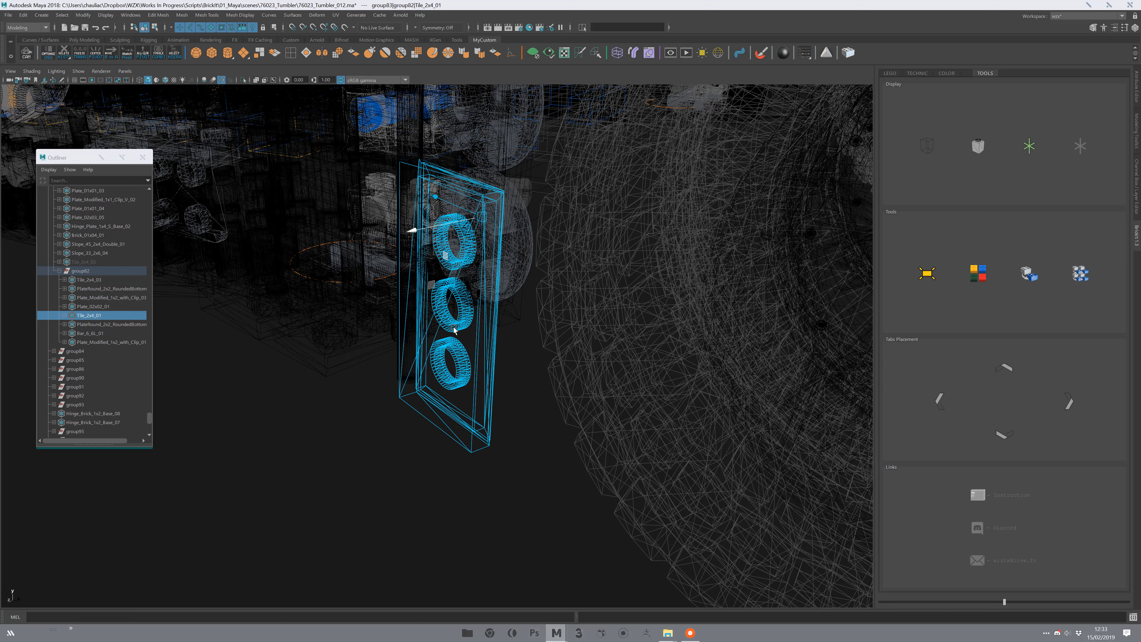
Step: Rename the selected tile to Tile_2x4_01geo and convert it to mesh geometry
double_click(100, 316)
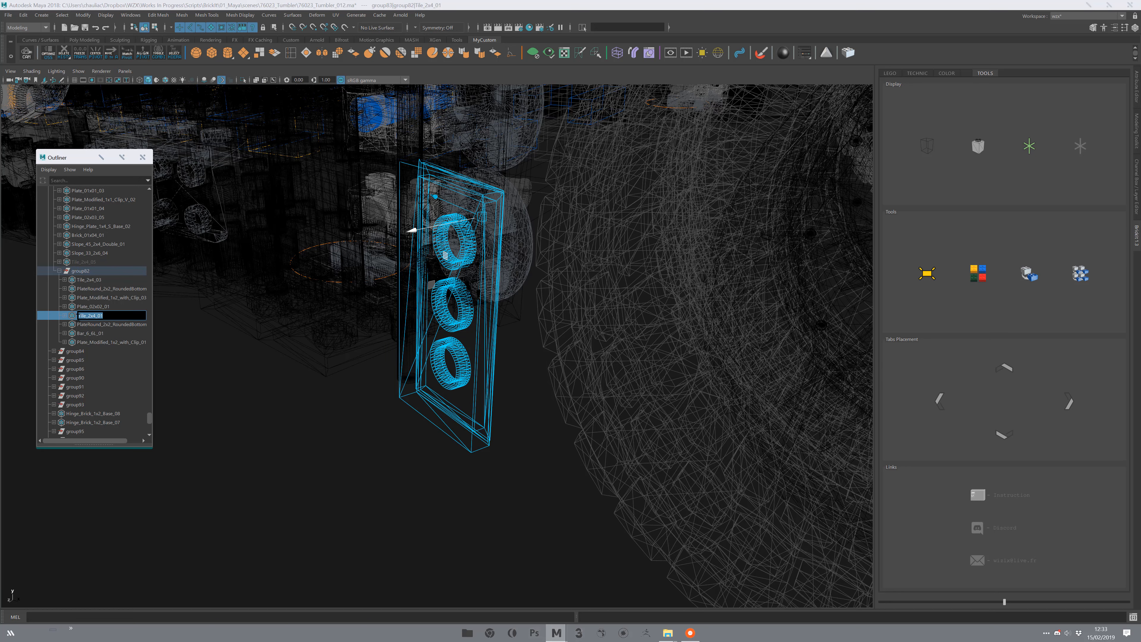
left_click(112, 319)
key("Return")
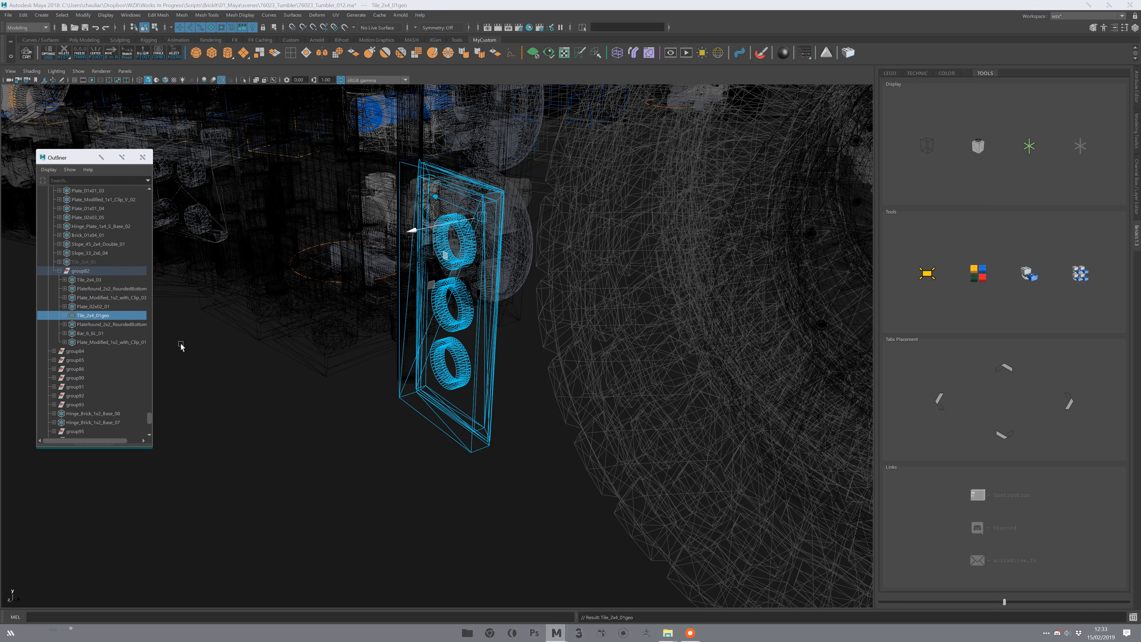
left_click(1030, 275)
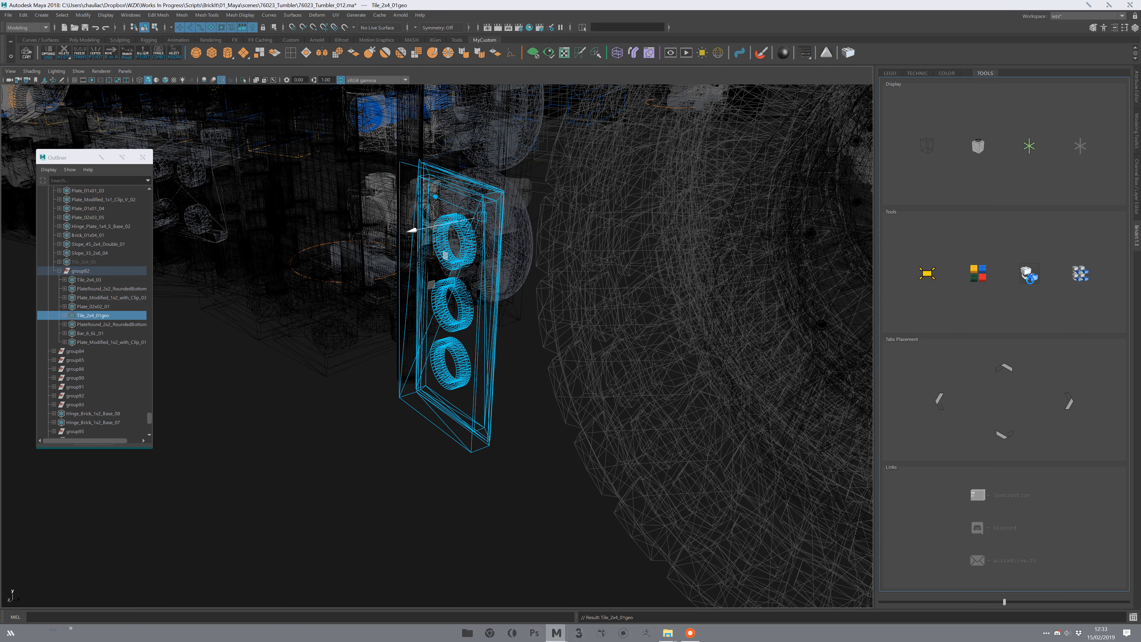
left_click_drag(440, 449, 184, 353, "alt")
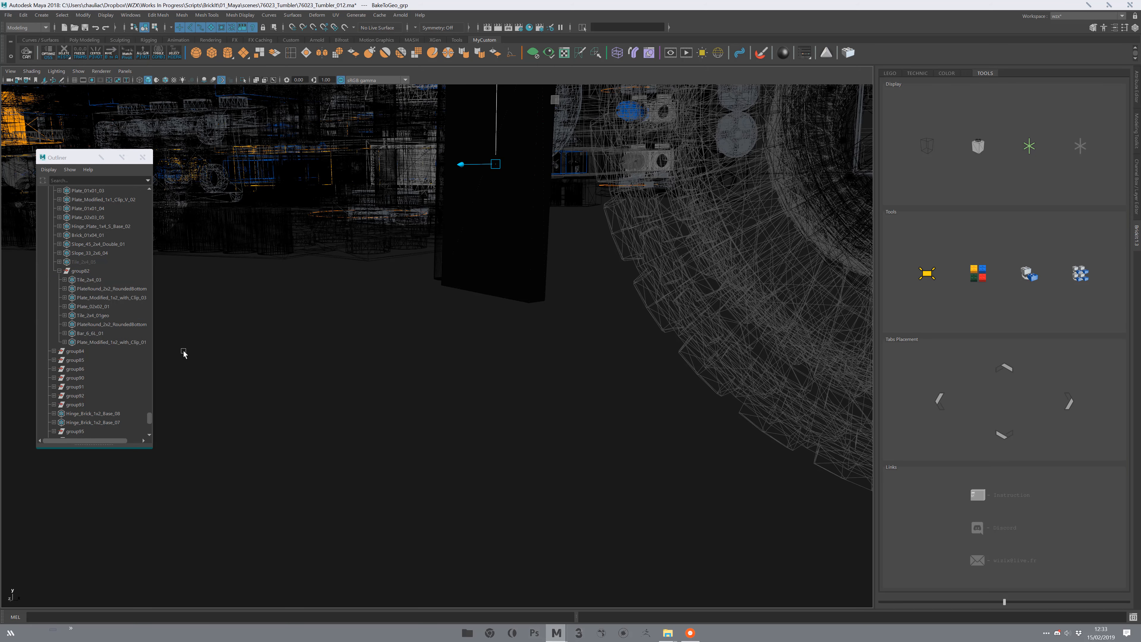
Step: Shade the model, pull the converted tile mesh away from the original to compare them, and delete the converted copy
left_click(157, 80)
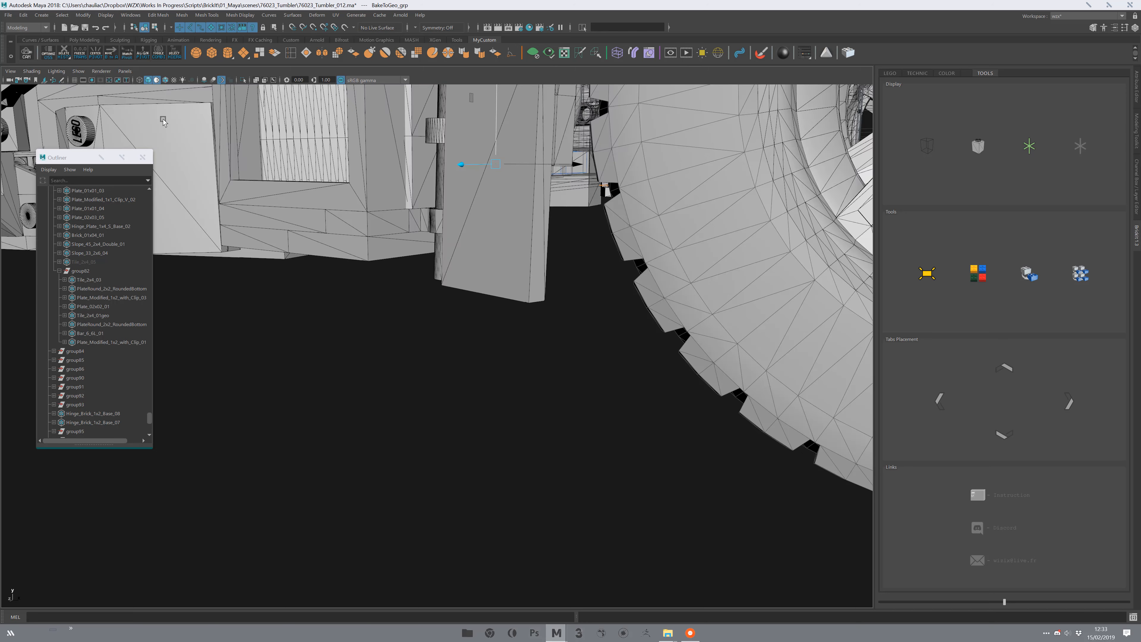
key("f")
left_click_drag(457, 379, 455, 395, "alt")
middle_click_drag(393, 424, 322, 425)
middle_click_drag(376, 295, 447, 50, "alt")
middle_click_drag(372, 416, 350, 436)
left_click(430, 441)
key("ctrl+z")
key("Delete")
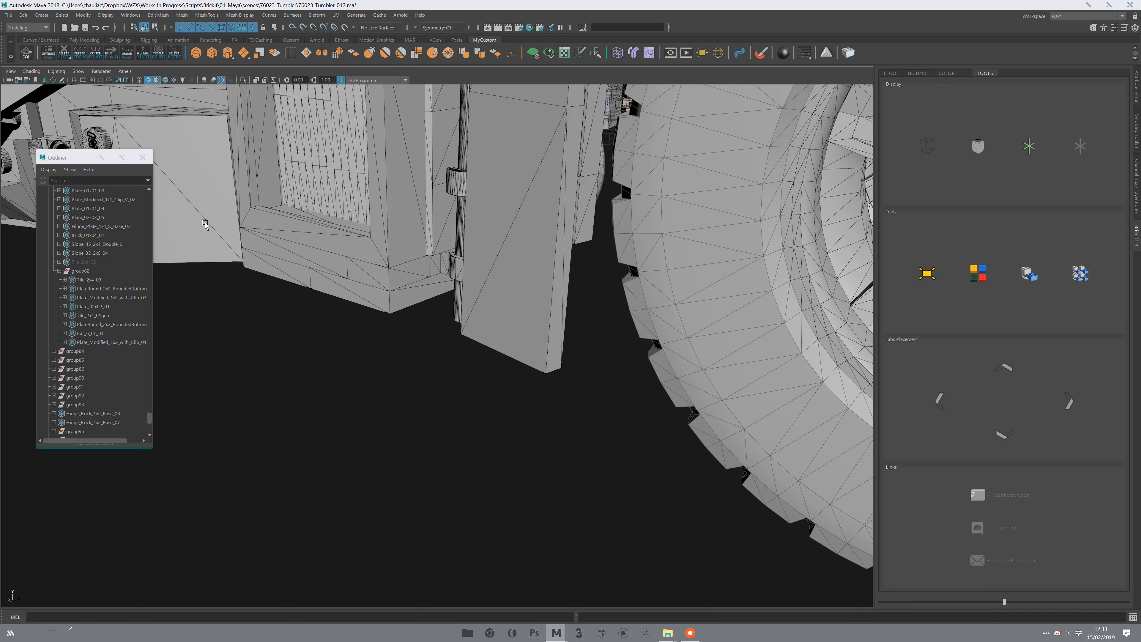
Step: Return to wireframe display, collapse the Tumbler group in the Outliner and reposition the Outliner away from the model
left_click(156, 80)
key("4")
scroll(407, 301, "down", 10)
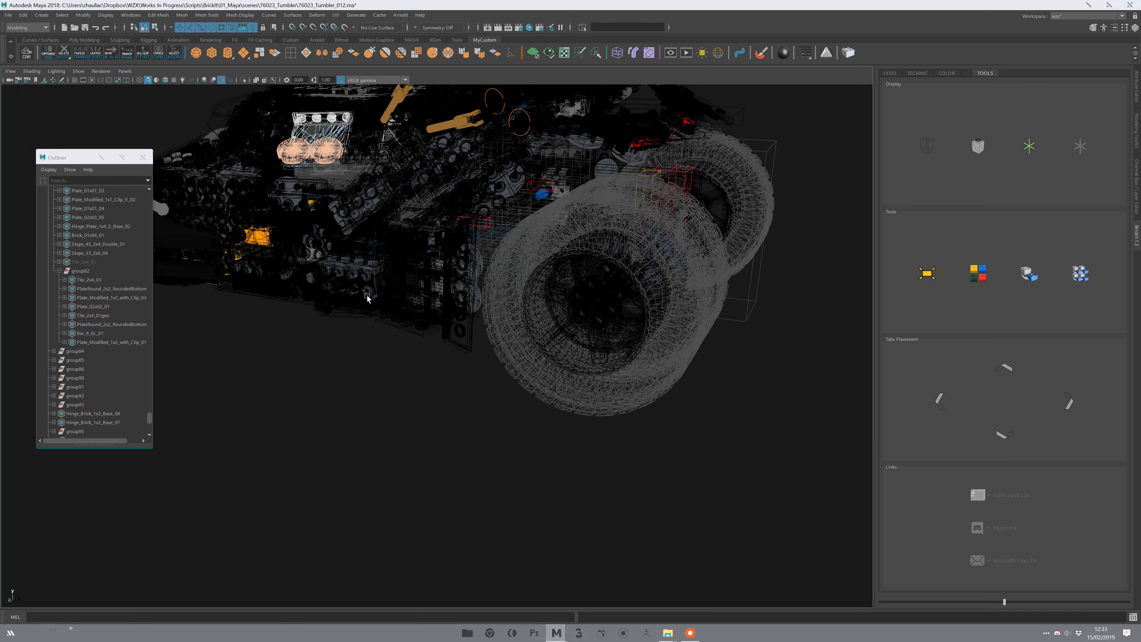
middle_click_drag(422, 316, 436, 363, "alt")
scroll(148, 416, "up", 20)
left_click(49, 351)
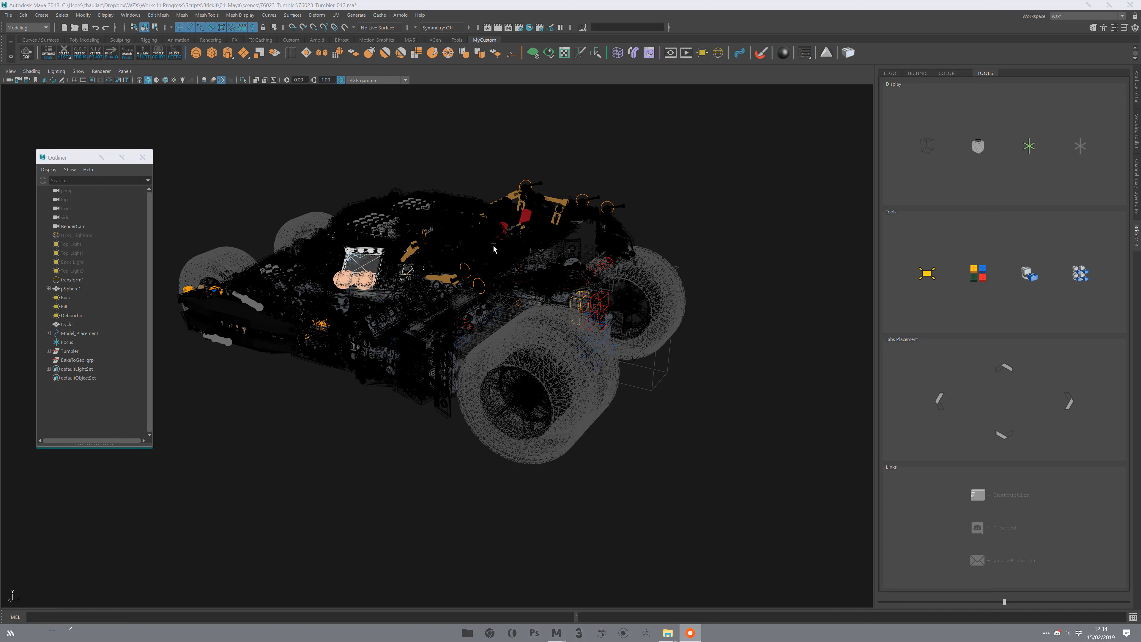
left_click_drag(84, 156, 72, 120)
left_click_drag(281, 282, 298, 207, "alt")
scroll(294, 224, "up", 2)
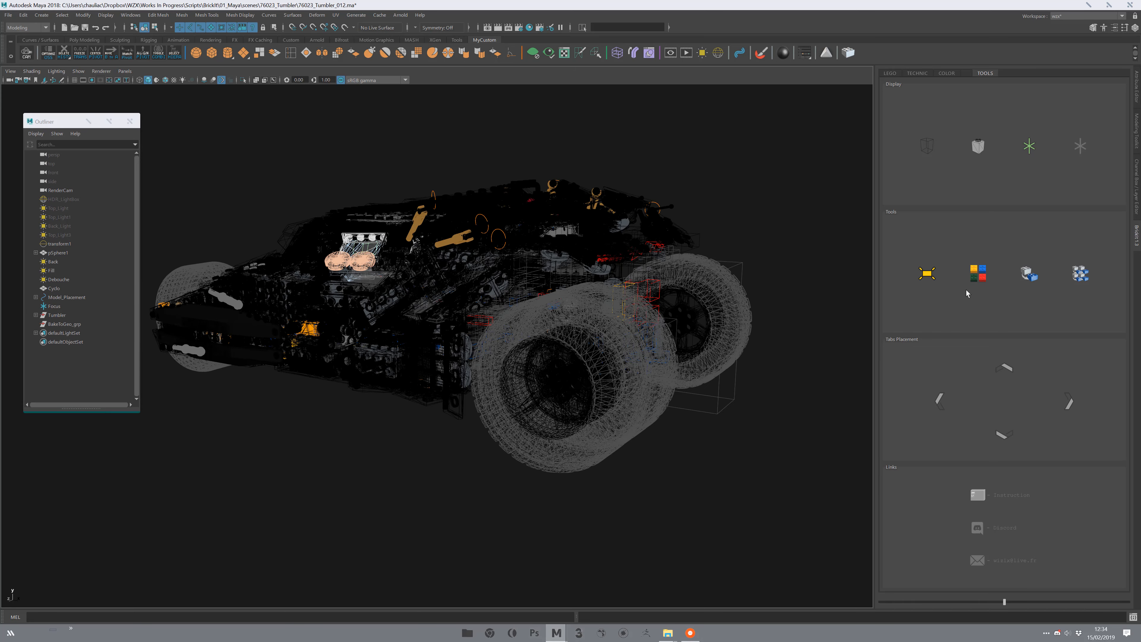
Step: Open the Script Editor, enlarge its history area and clear the history
left_click(129, 15)
mouse_move(180, 47)
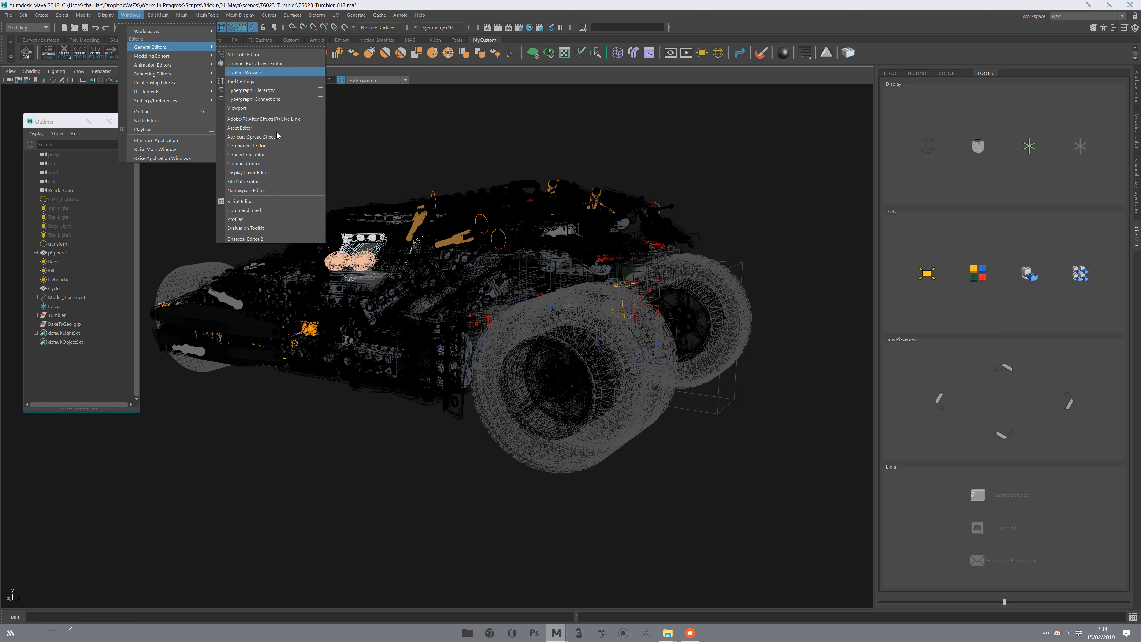
left_click(261, 201)
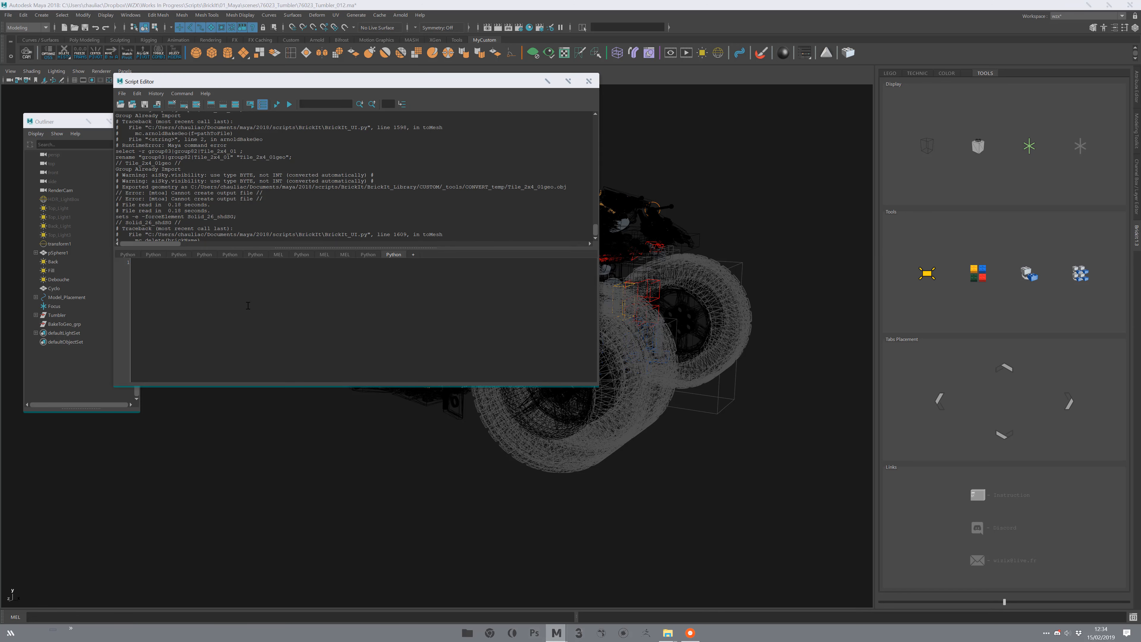
left_click_drag(258, 249, 255, 333)
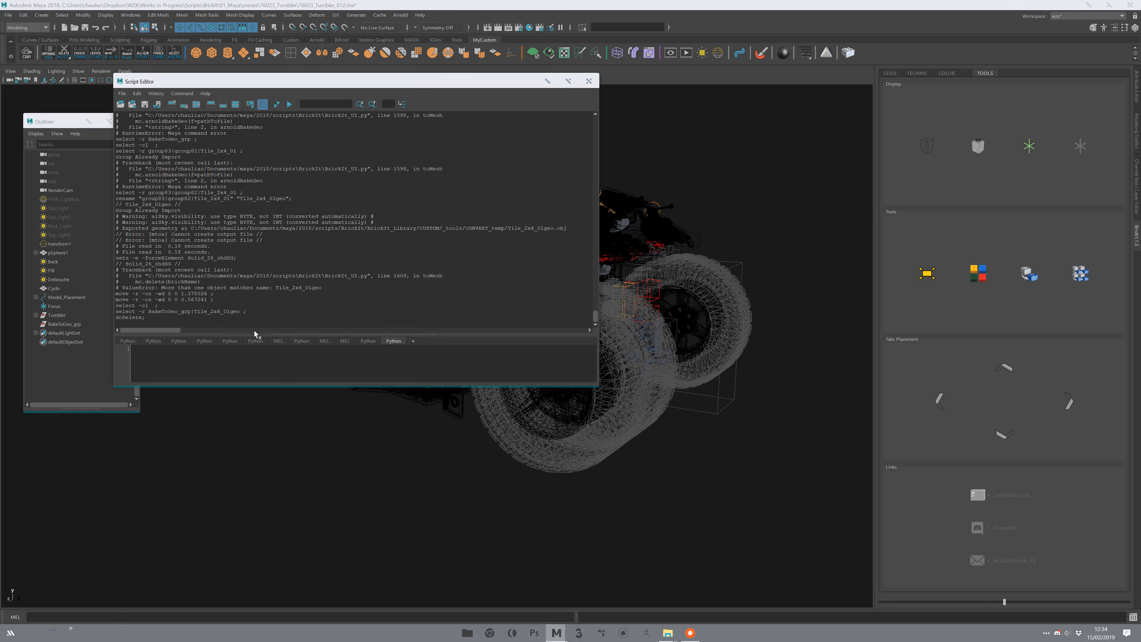
left_click(172, 104)
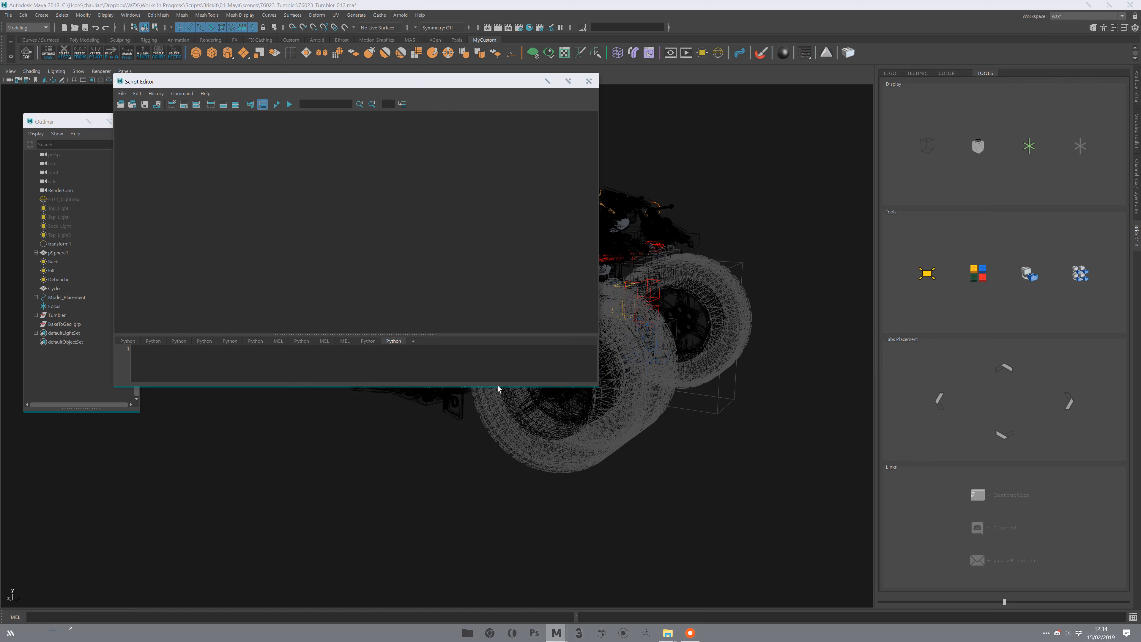
Step: Dock the Script Editor between the viewport and the BrickIt tools, adjust the column widths, and tuck the Outliner into the viewport's corner
left_click_drag(367, 87, 871, 219)
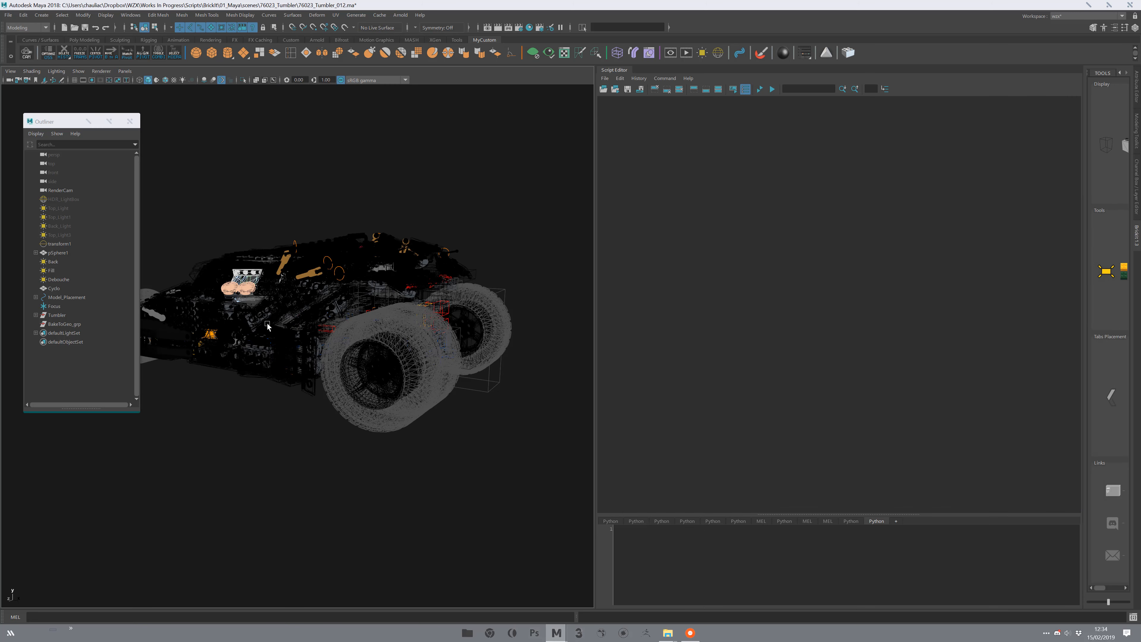
left_click_drag(595, 240, 562, 240)
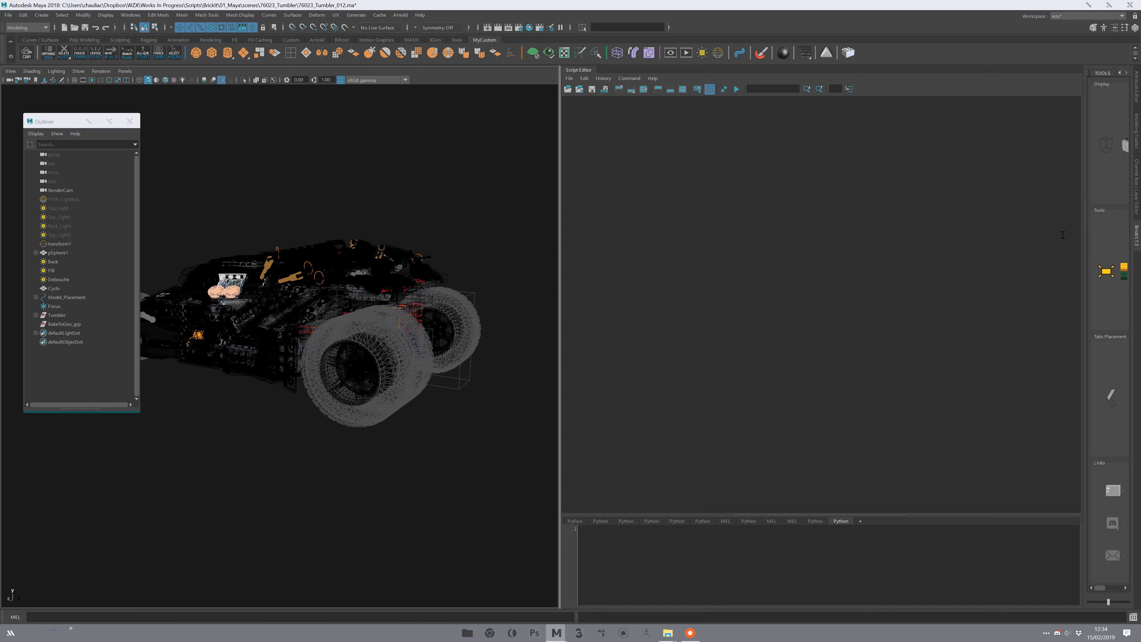
left_click_drag(1083, 230, 874, 237)
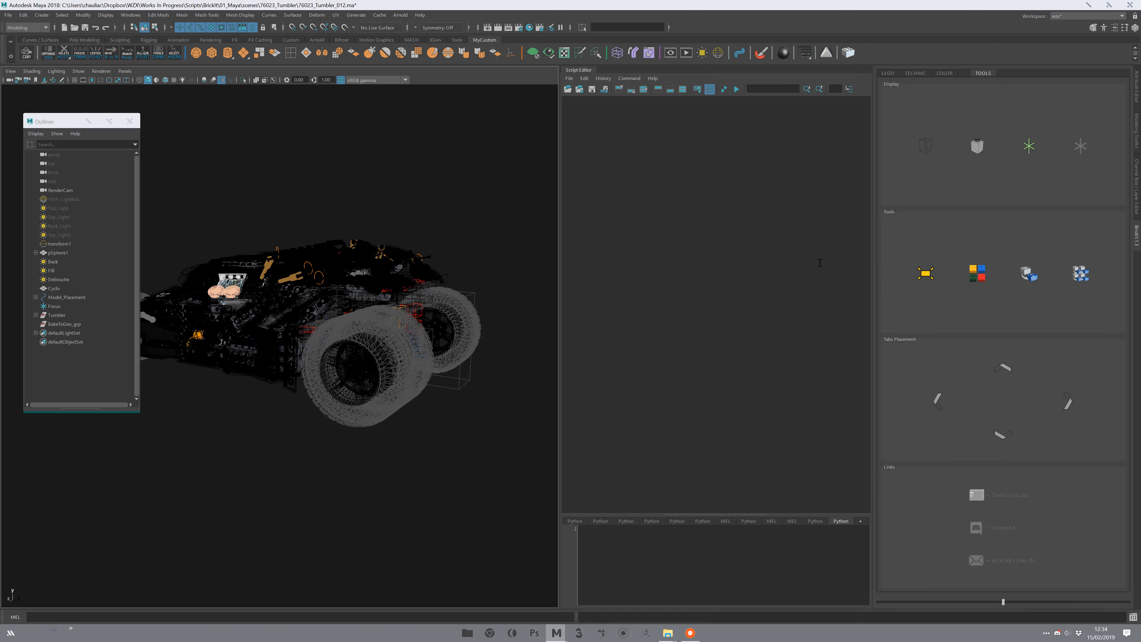
middle_click_drag(425, 256, 469, 263, "alt")
left_click_drag(468, 264, 416, 240, "alt")
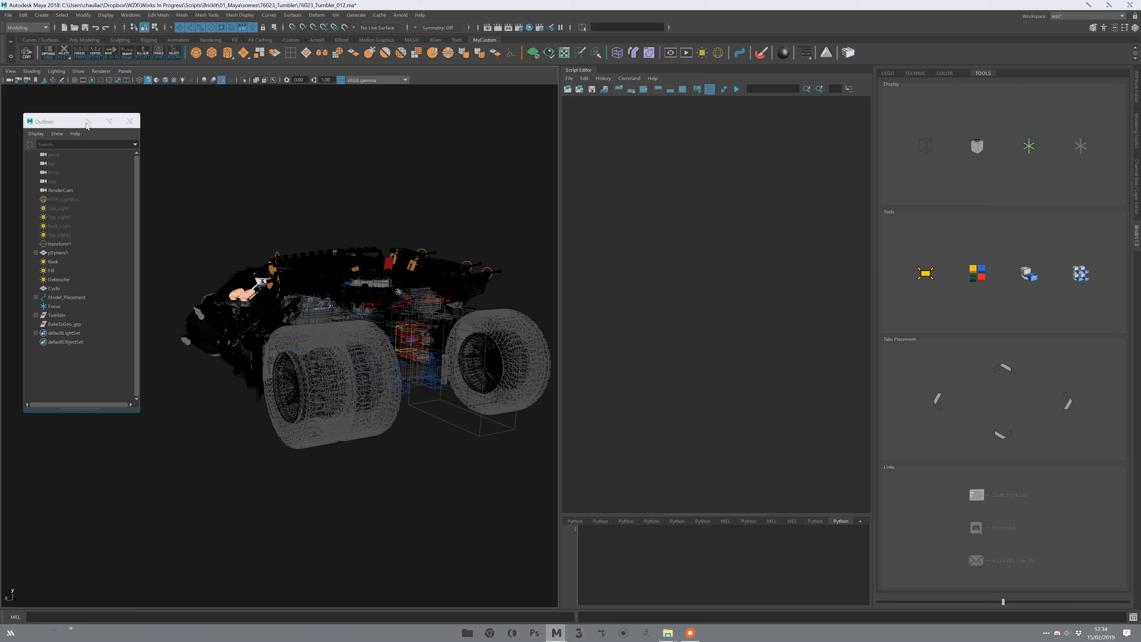
left_click_drag(43, 122, 25, 101)
left_click_drag(362, 221, 425, 221, "alt")
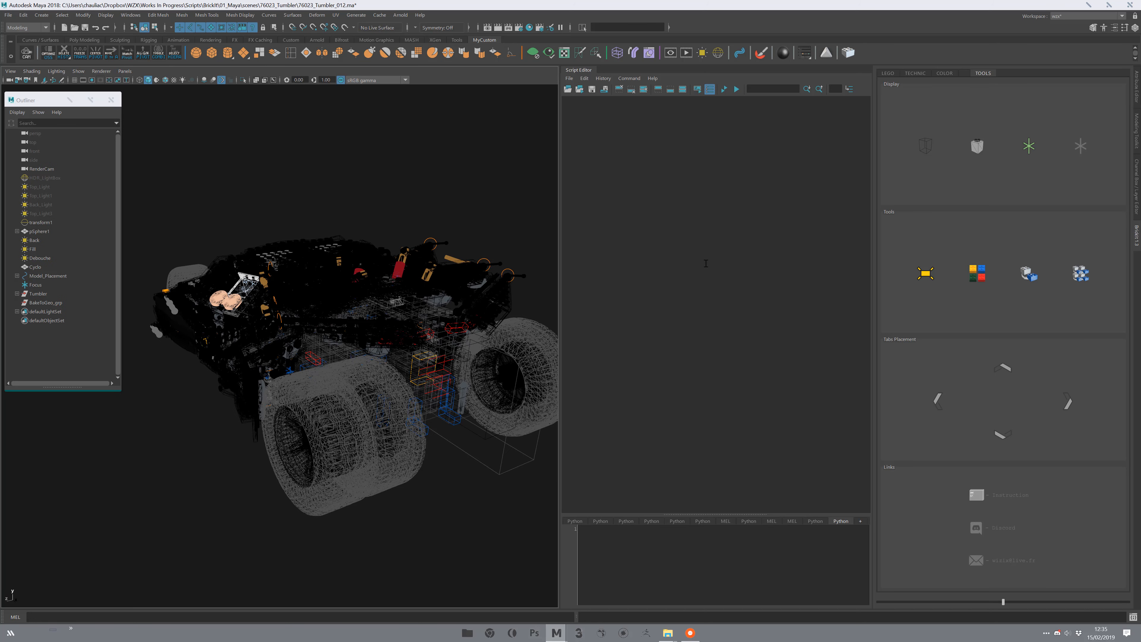
Step: Run the BrickIt mesh conversion on all bricks of the Tumbler model
left_click(1082, 275)
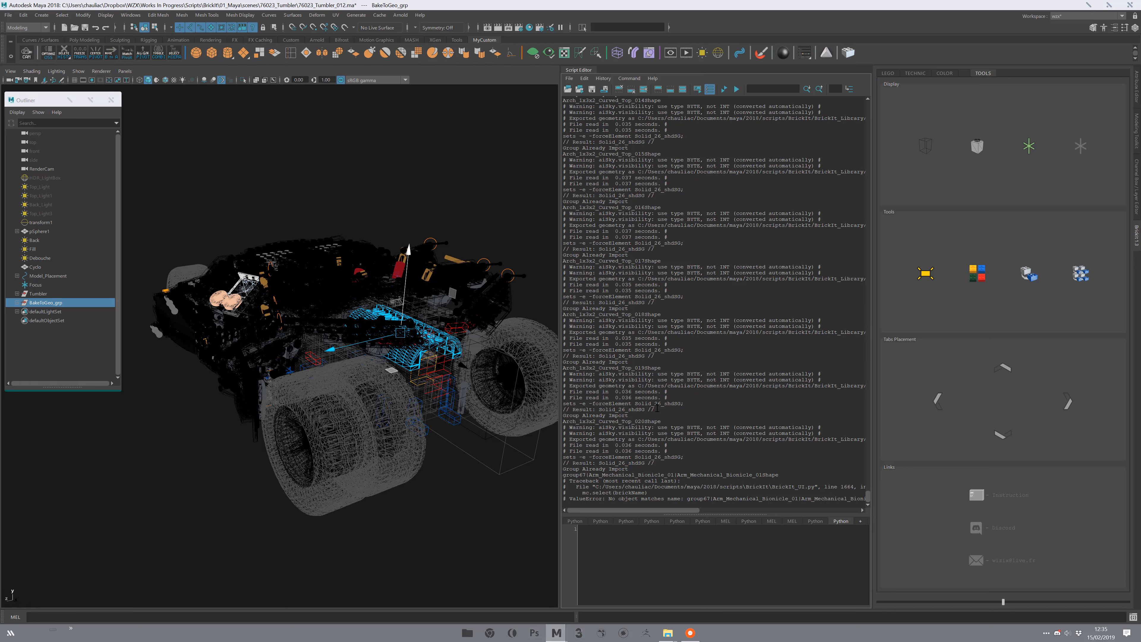
scroll(453, 400, "up", 4)
left_click_drag(456, 414, 424, 419, "alt")
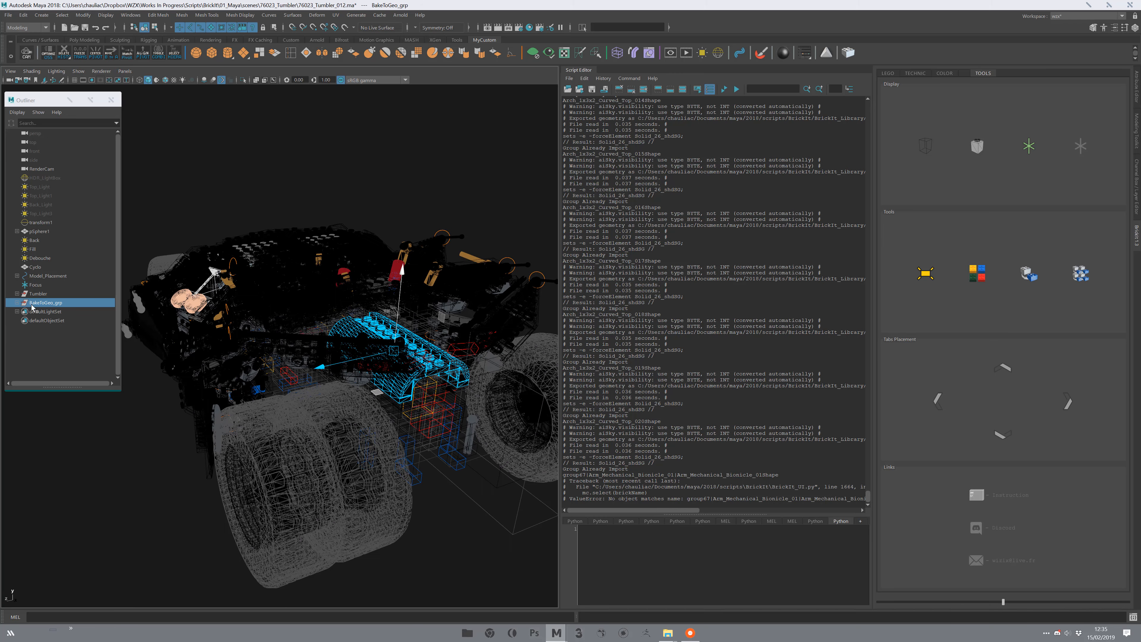
Step: Check the BakeToGeo_grp and Tumbler groups in the Outliner and inspect the converted arch meshes up close
left_click(17, 303)
left_click_drag(118, 260, 86, 245)
left_click(17, 302)
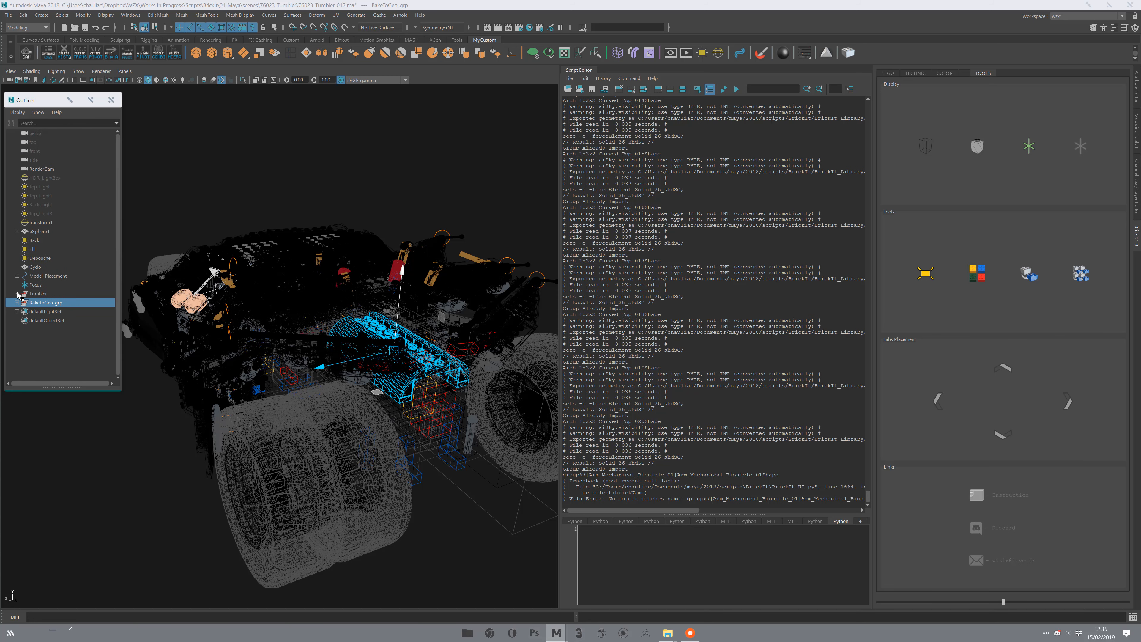
left_click(17, 294)
left_click(17, 293)
key("f")
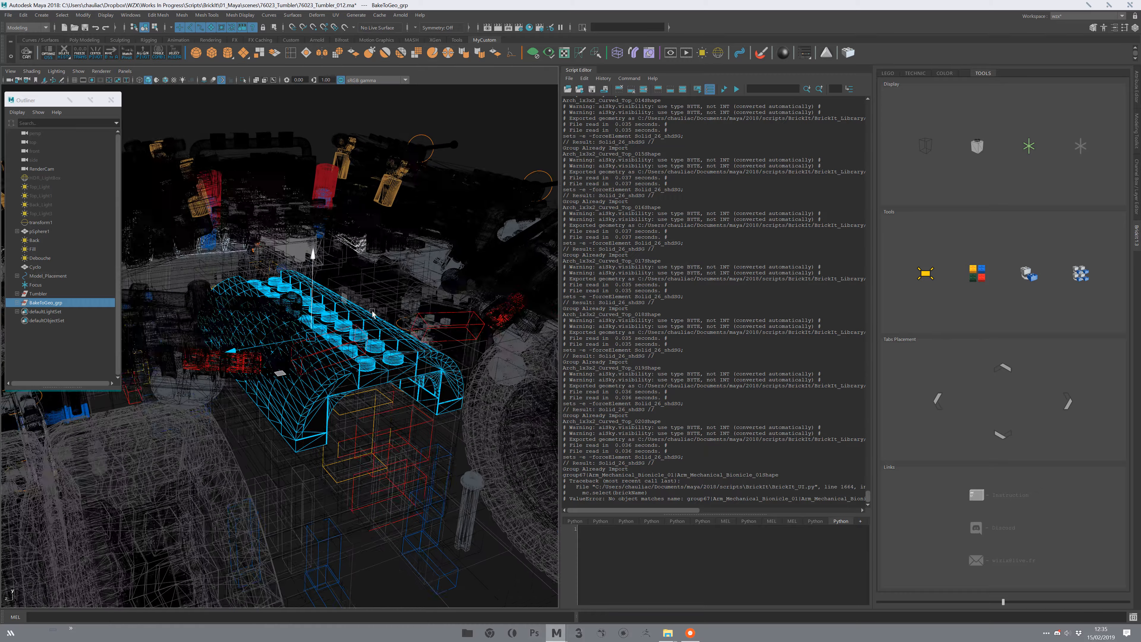
left_click_drag(391, 327, 491, 390, "alt")
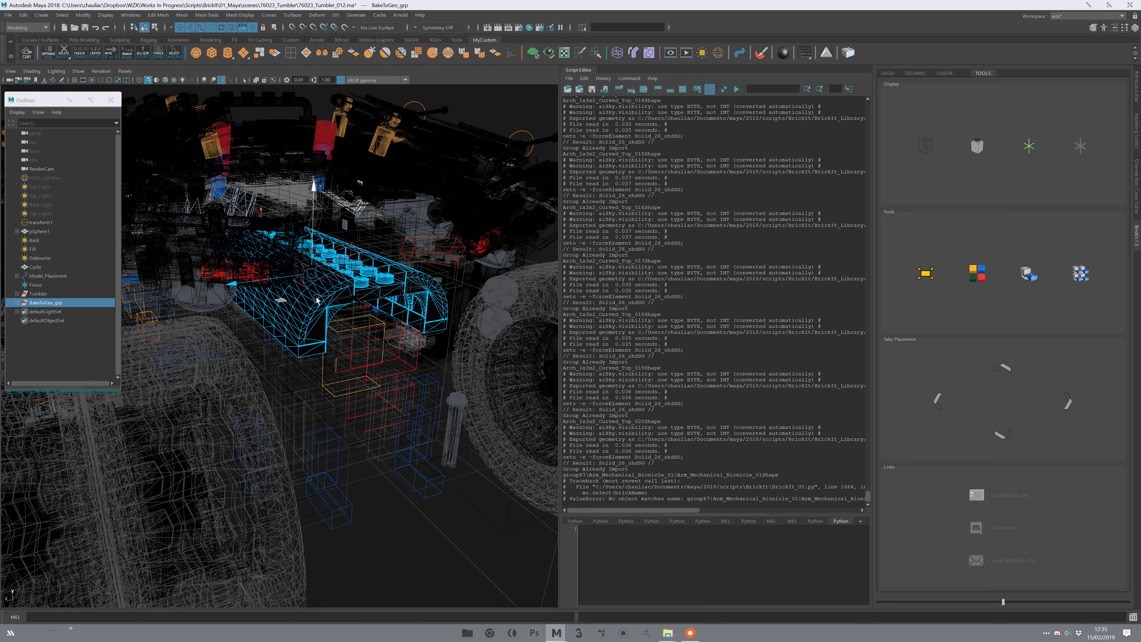
Step: Isolate the converted meshes of BakeToGeo_grp in the viewport and select them all
left_click(317, 337)
key("ctrl+z")
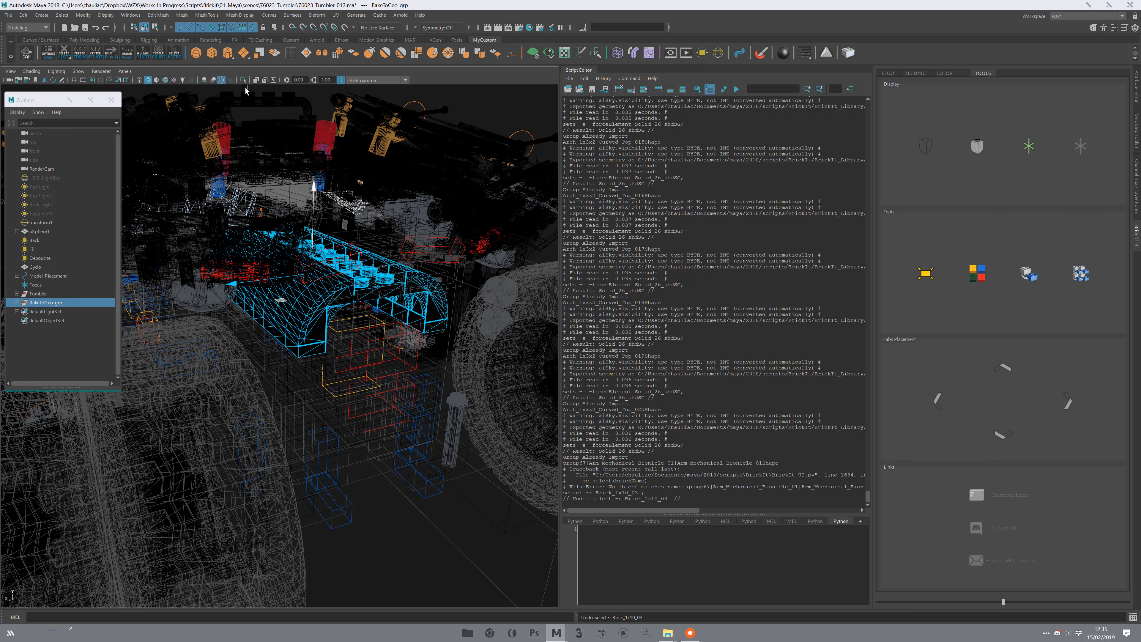
key("ctrl+1")
left_click(223, 177)
left_click_drag(201, 172, 483, 417)
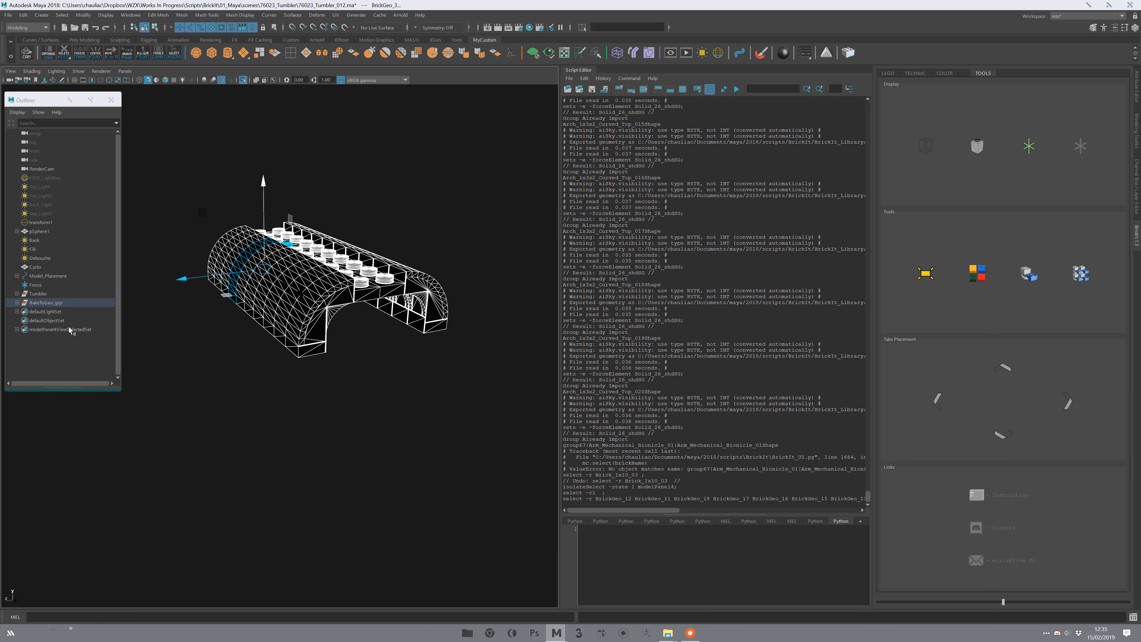
Step: Reveal the selected meshes in the Outliner, collapse and hide BakeToGeo_grp, and rerun the mesh conversion on the full model
key("f")
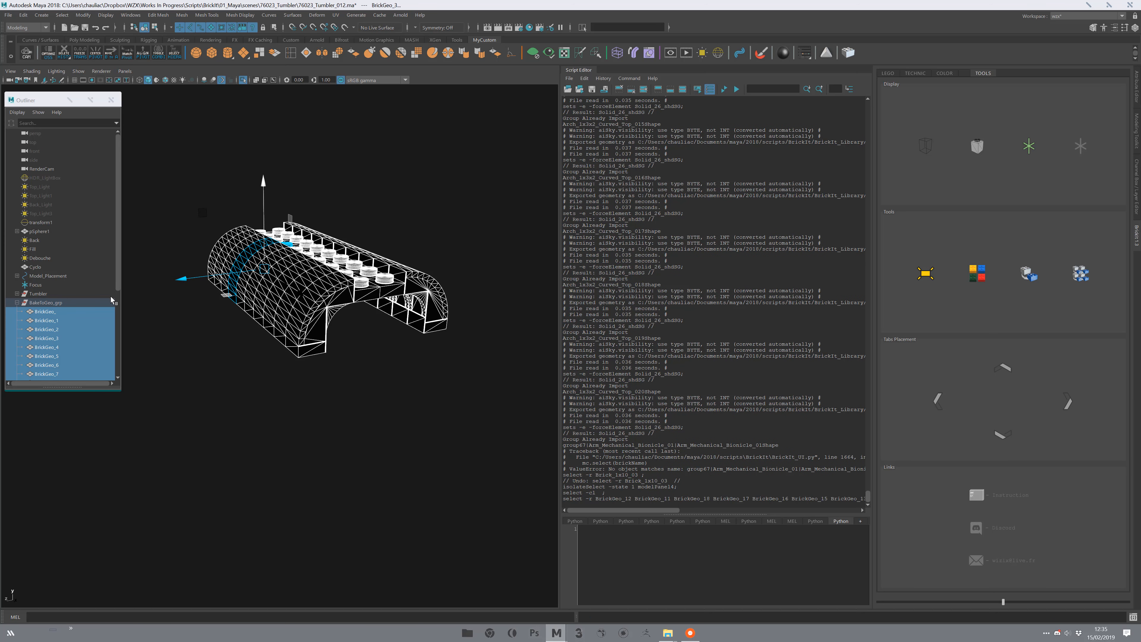
left_click(17, 302)
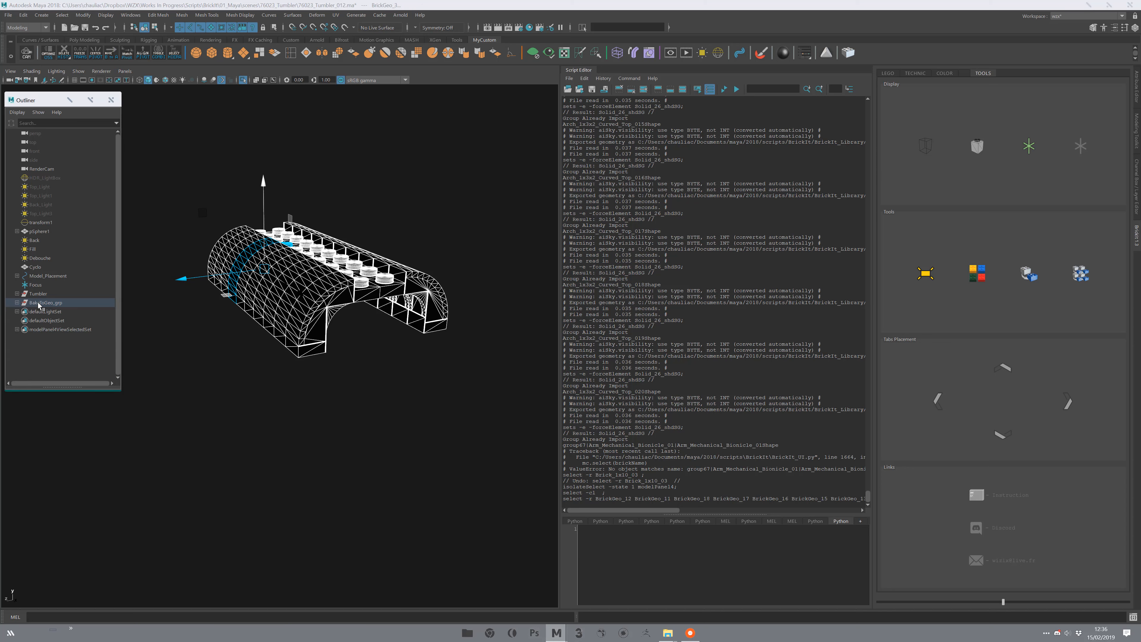
left_click(45, 303)
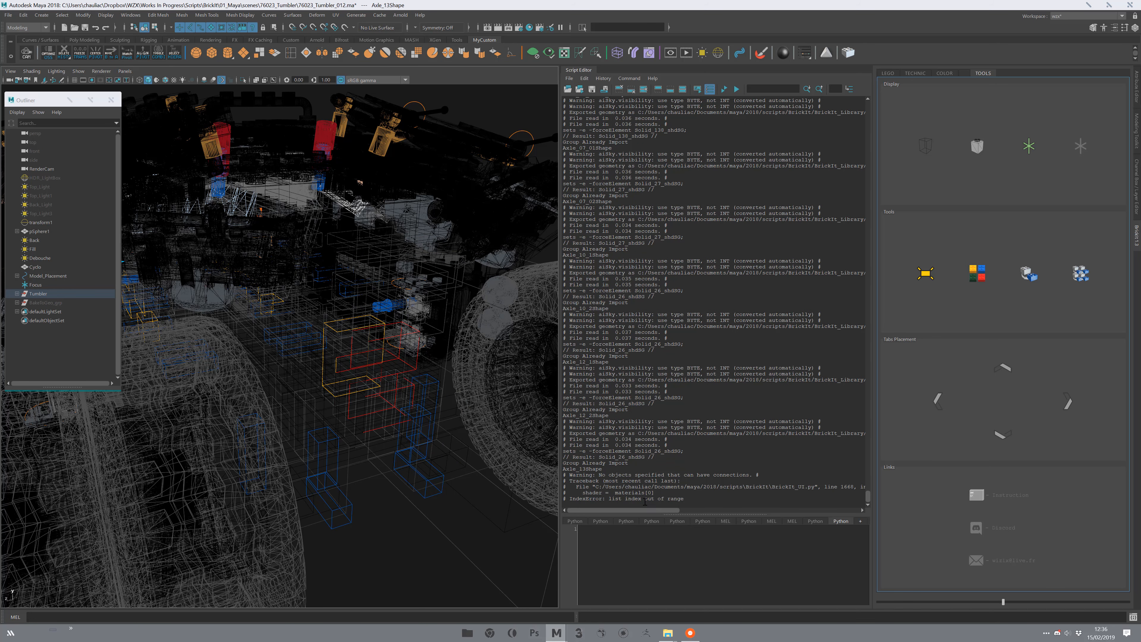
Step: Locate Axle_13 inside the Tumbler by shifting it temporarily out of the model and undoing each move
scroll(359, 332, "down", 10)
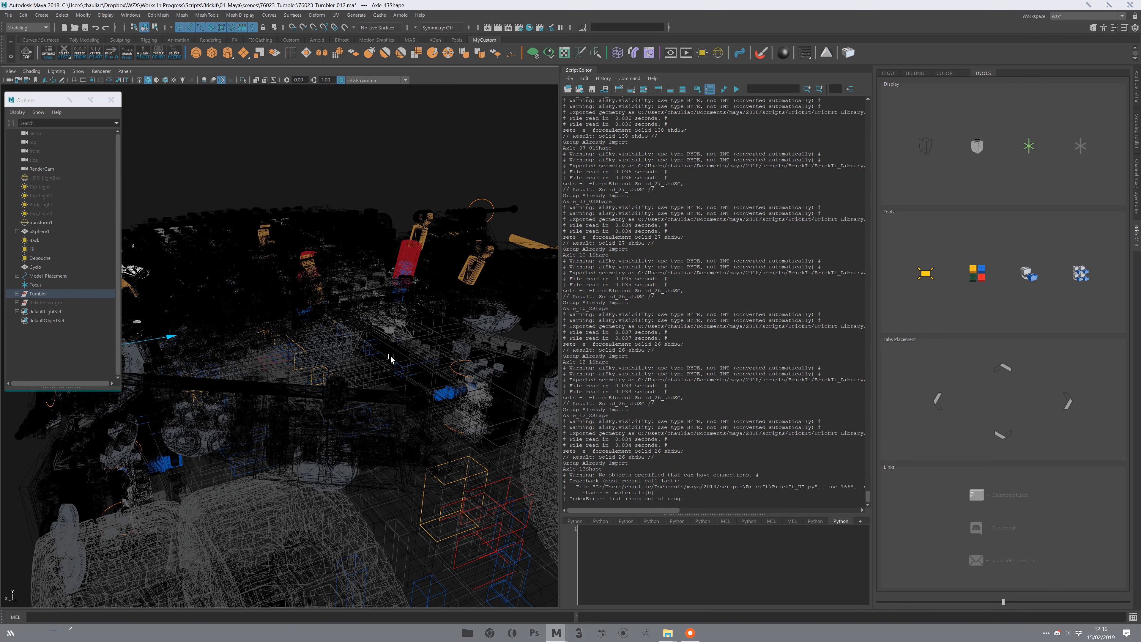
middle_click_drag(331, 385, 327, 290)
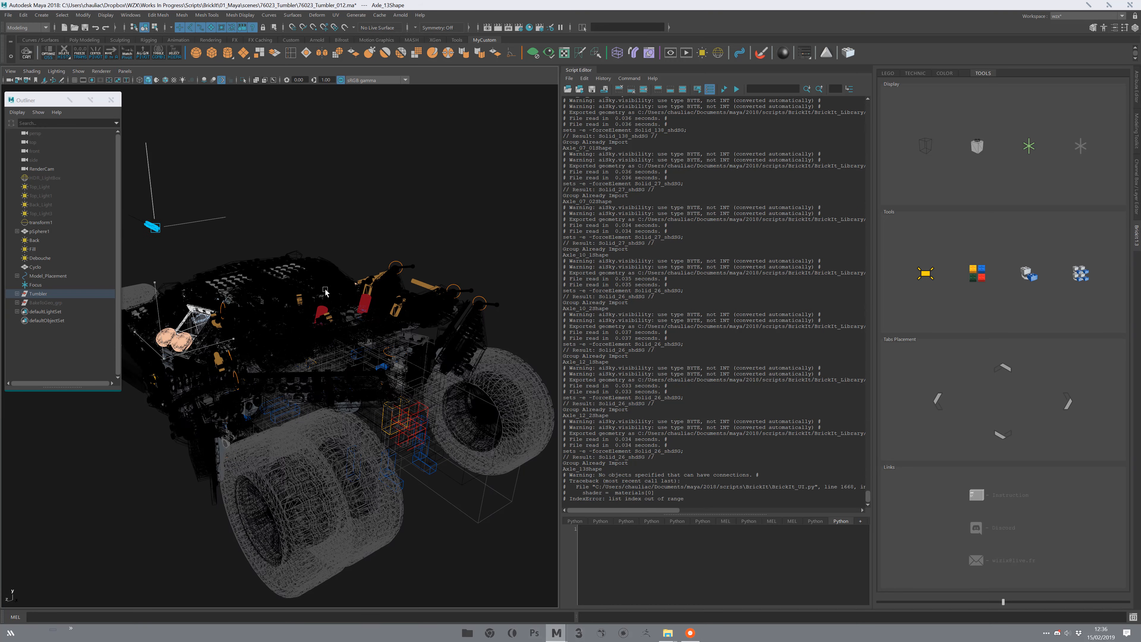
key("ctrl+z")
middle_click_drag(224, 406, 283, 341, "alt")
scroll(284, 342, "up", 5)
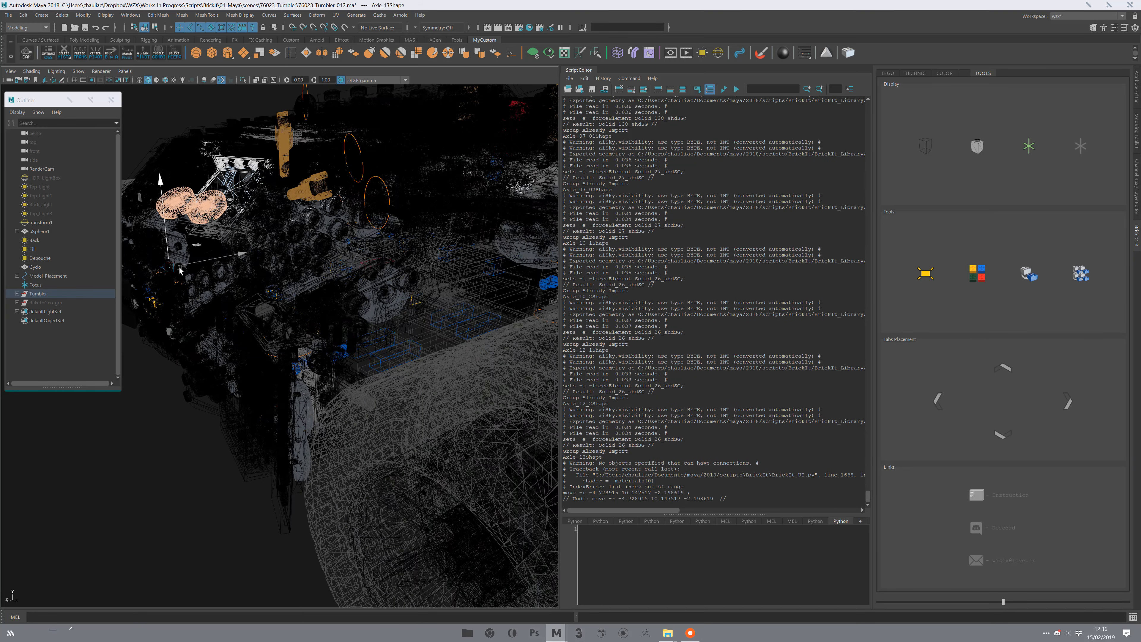
scroll(357, 430, "up", 2)
middle_click_drag(357, 429, 256, 228)
key("ctrl+z")
middle_click_drag(283, 315, 192, 131)
key("ctrl+z")
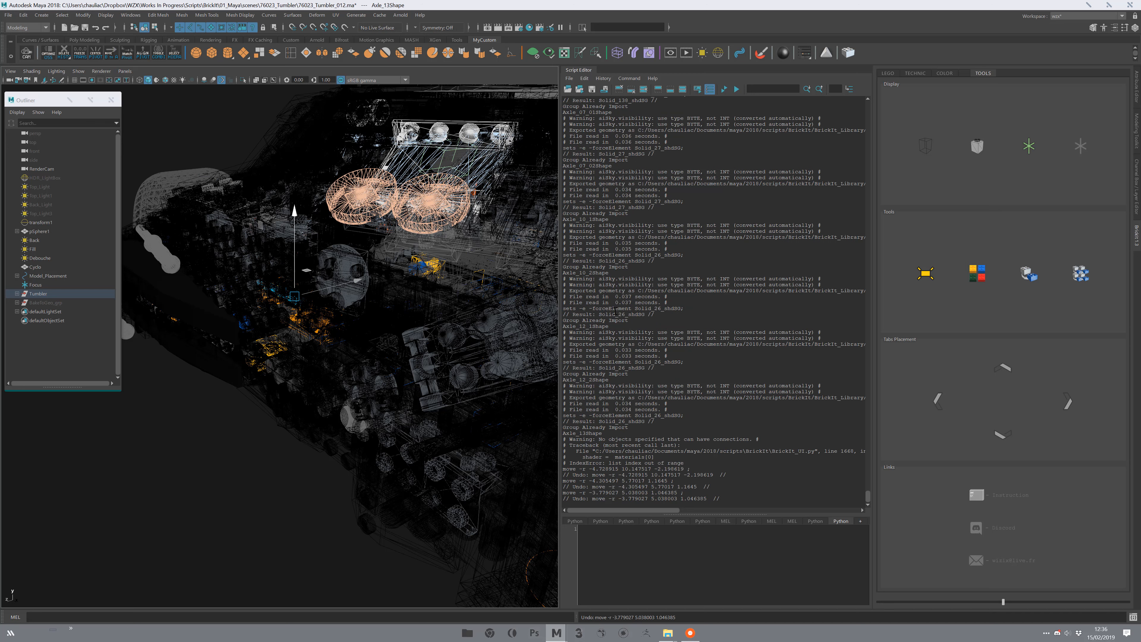
Step: Clear the Script Editor history, rerun the mesh conversion, and identify Axle_13 with a temporary move that is undone
left_click(619, 89)
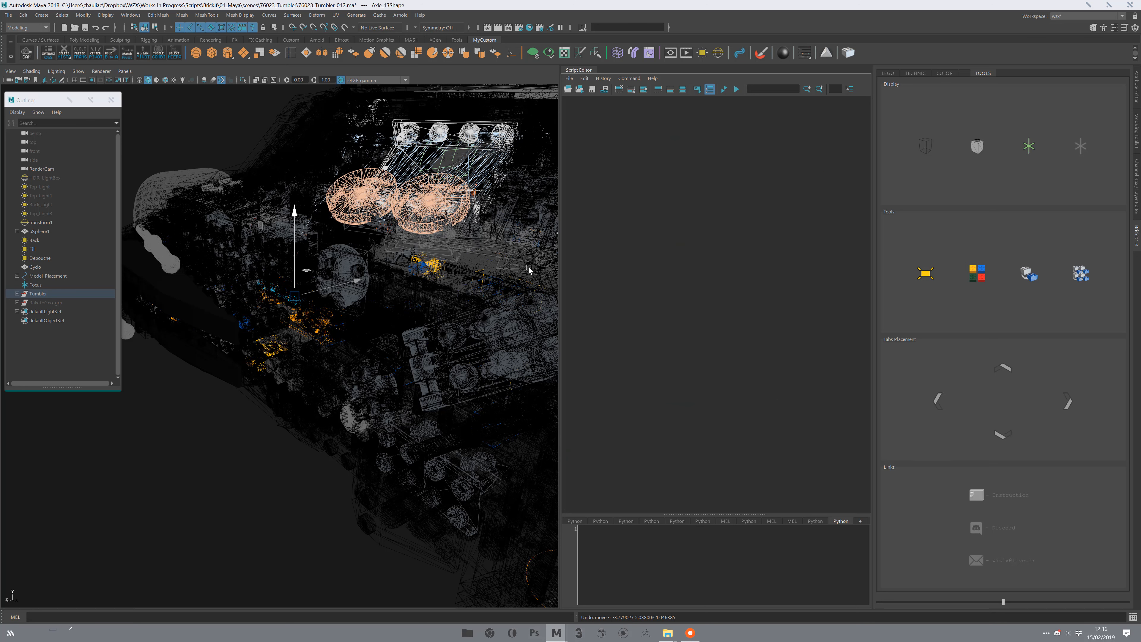
left_click(1078, 282)
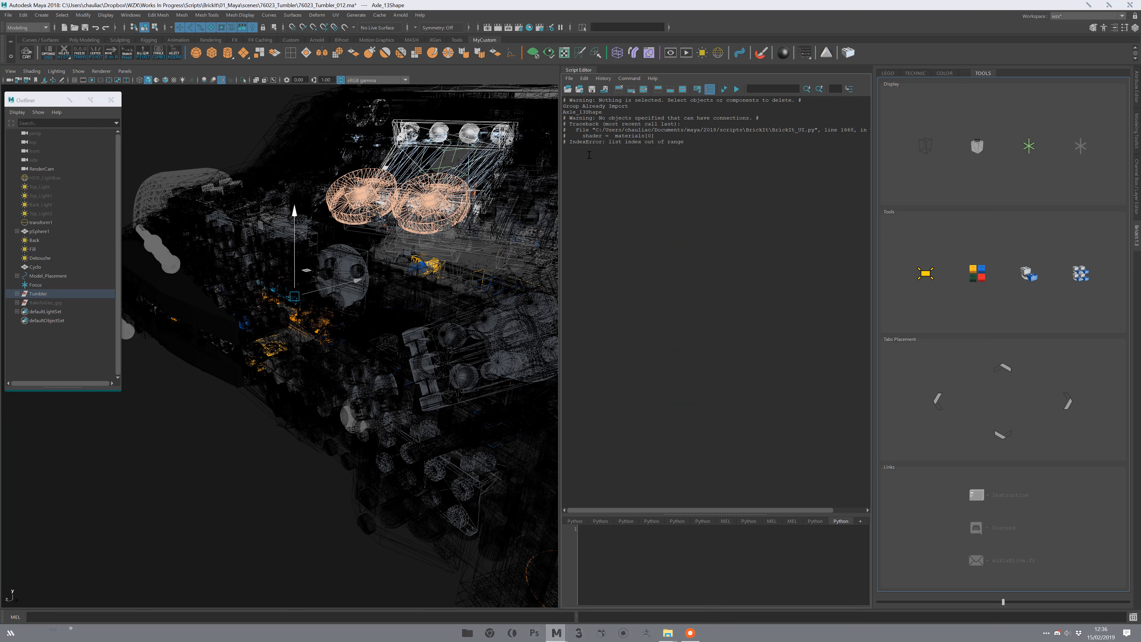
middle_click_drag(338, 392, 312, 461, "alt")
right_click_drag(311, 461, 420, 378, "alt")
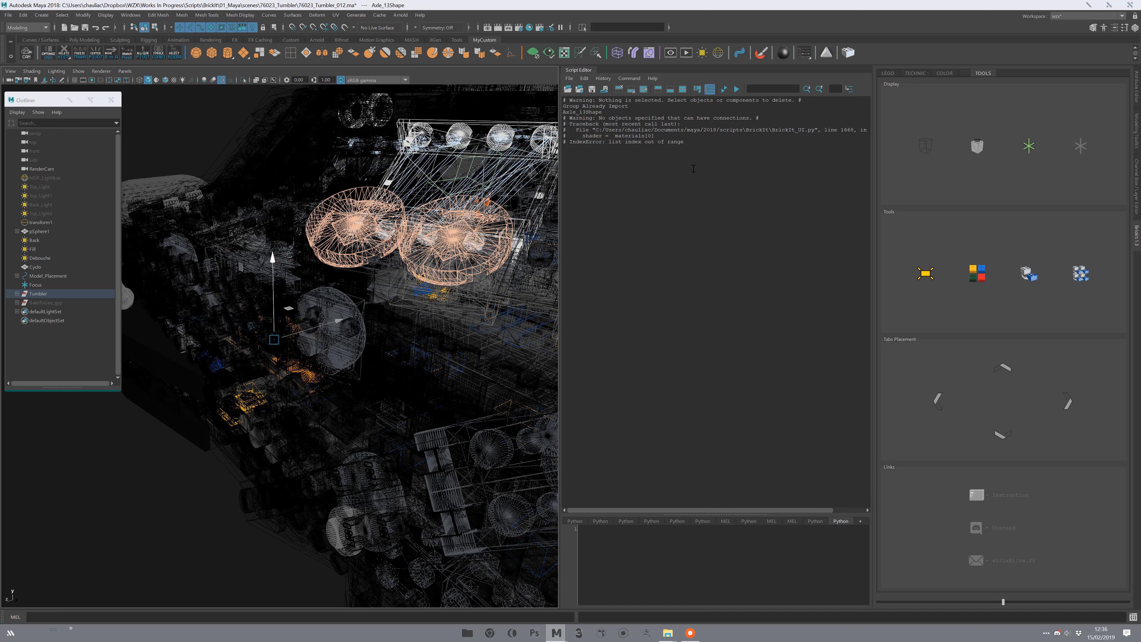
middle_click_drag(272, 417, 209, 217)
key("ctrl+z")
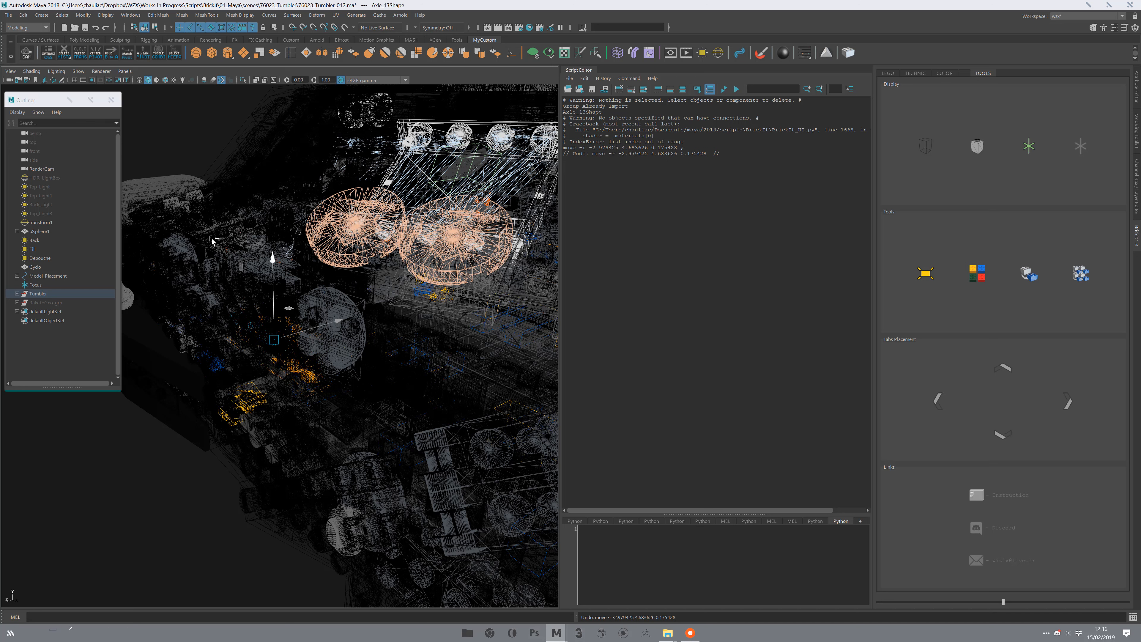
Step: Assign the solid black color (Solid_26) to Axle_13 and rerun the mesh conversion
left_click(942, 74)
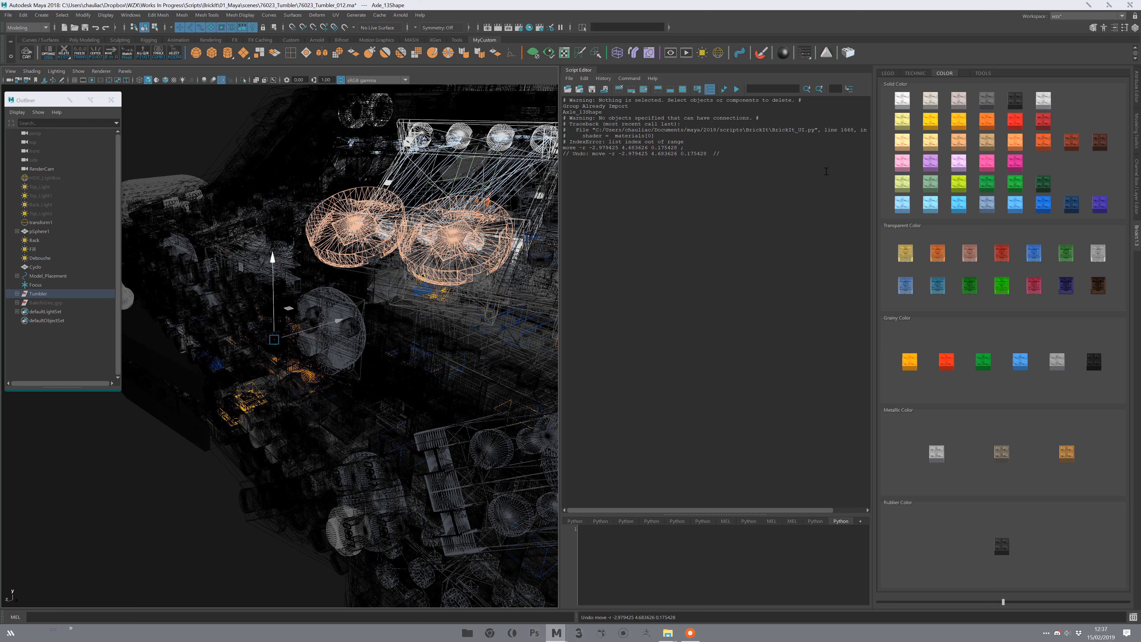
left_click(1015, 120)
left_click(984, 74)
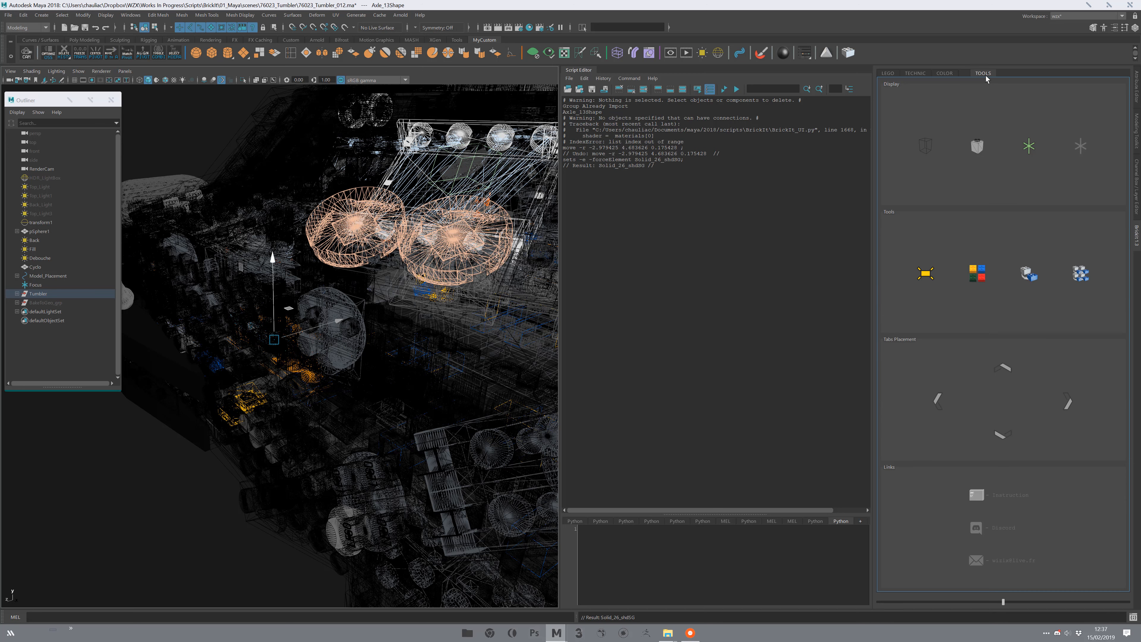
left_click(1079, 281)
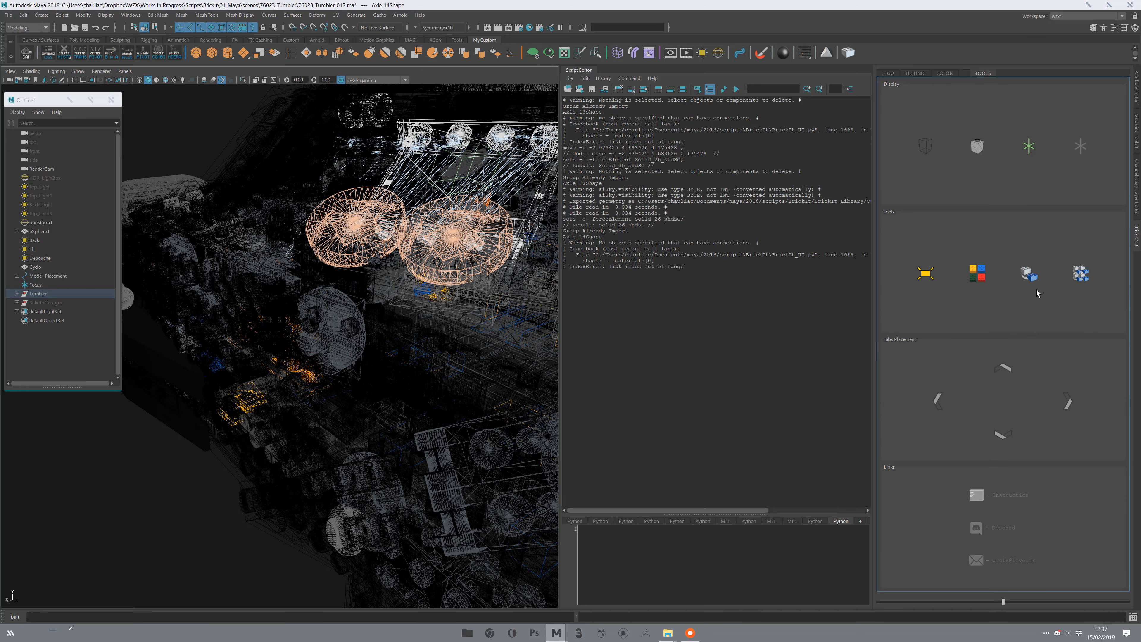
Step: Locate Axle_14 near the front of the Tumbler by shifting it temporarily and undoing the move
left_click_drag(384, 354, 279, 382, "alt")
left_click_drag(382, 404, 423, 284)
key("ctrl+z")
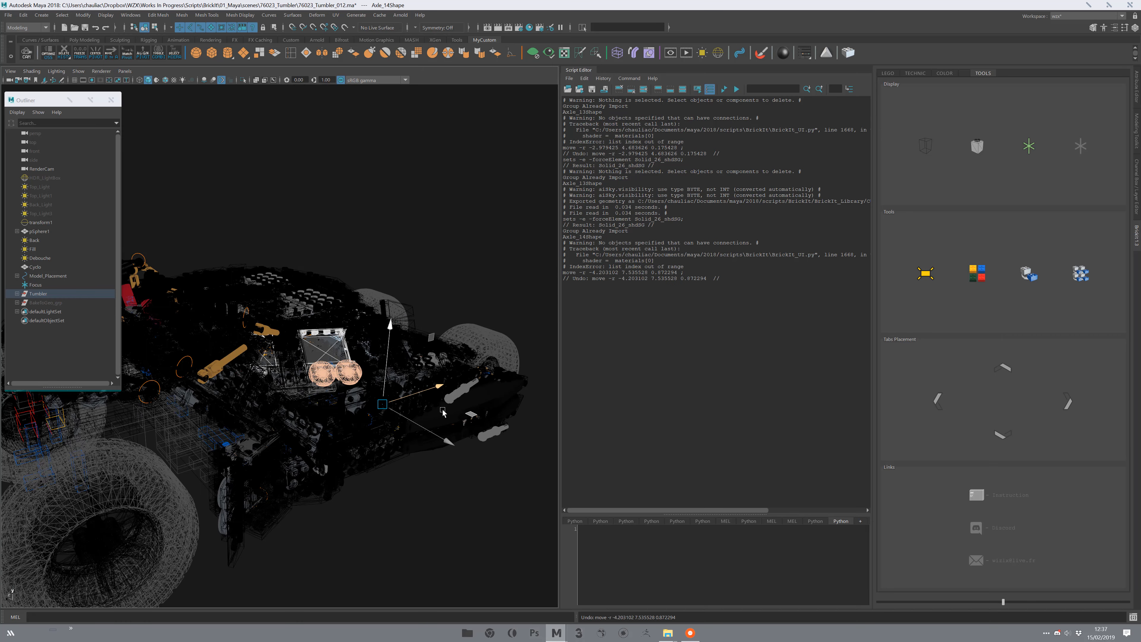
middle_click_drag(421, 483, 430, 418, "alt")
scroll(430, 418, "up", 3)
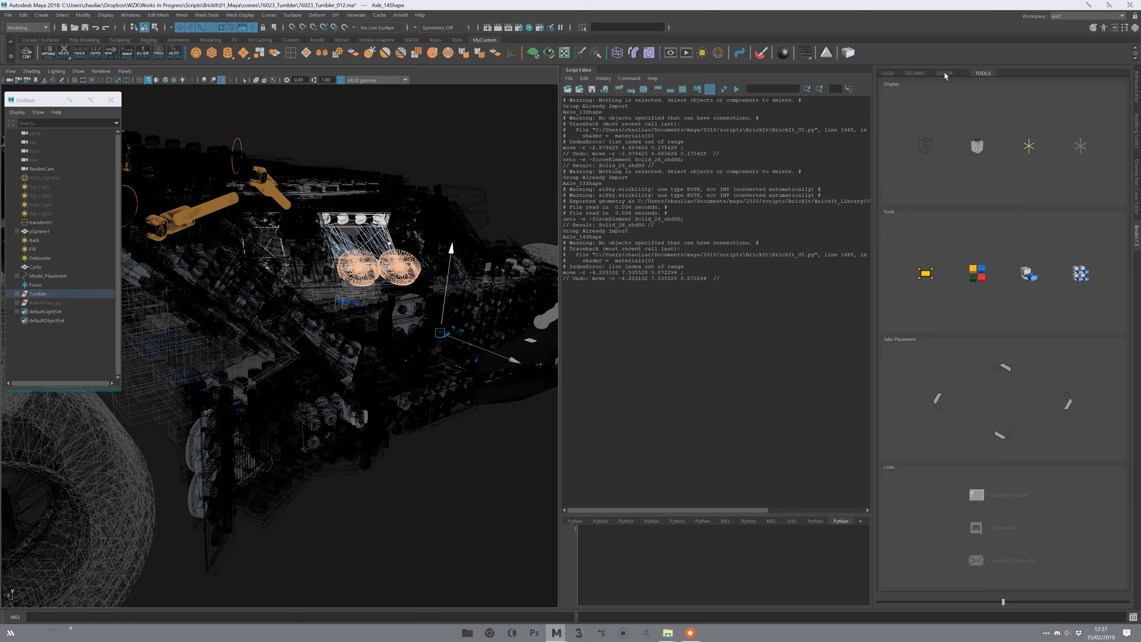
Step: Assign the solid black color (Solid_26) to Axle_14 and rerun the mesh conversion
left_click(945, 74)
left_click(991, 95)
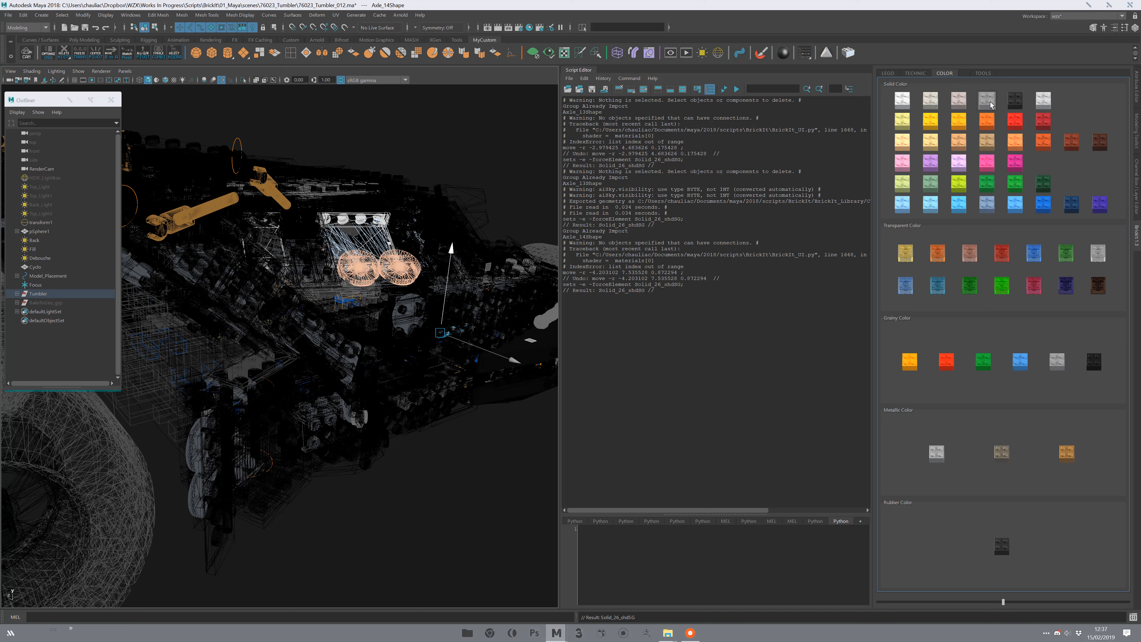
left_click(983, 74)
left_click(1080, 273)
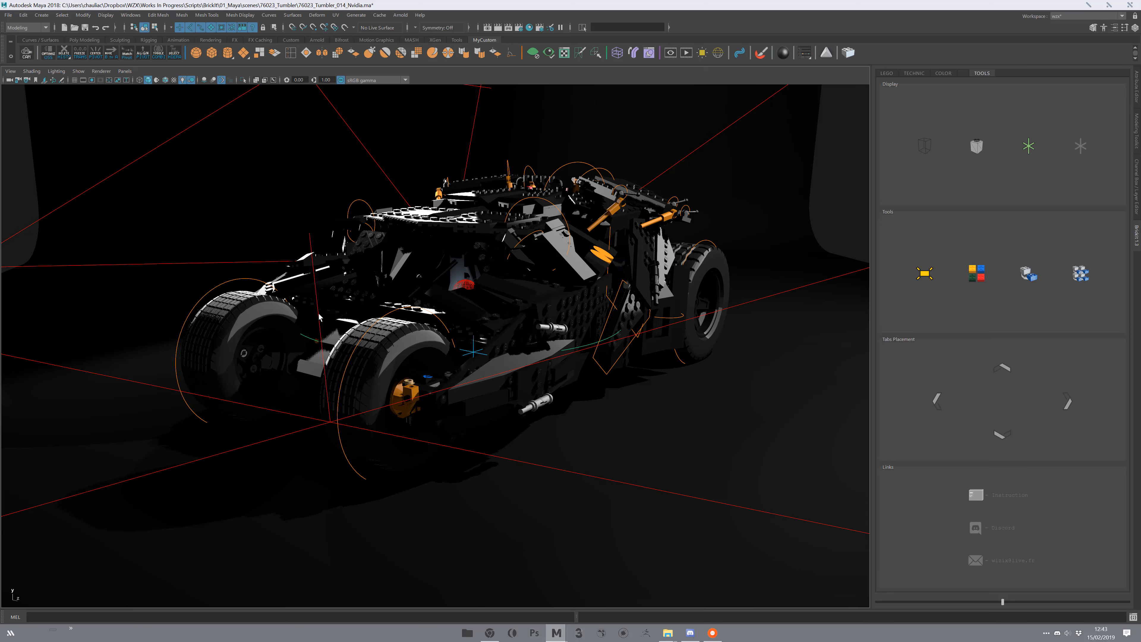
Step: Examine the shaded and lit Tumbler in the 76023_Tumbler_014_Nvidia scene from the front, side and above
left_click_drag(501, 271, 482, 309, "alt")
left_click(420, 310)
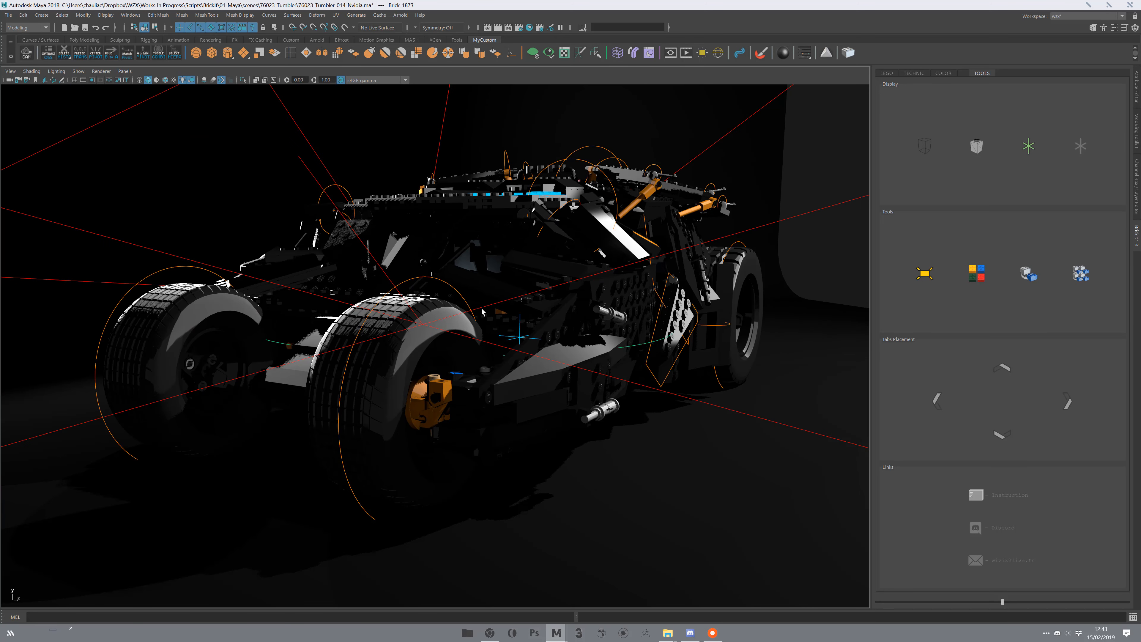
left_click_drag(524, 319, 481, 382, "alt")
left_click(481, 383)
left_click_drag(497, 291, 372, 240, "alt")
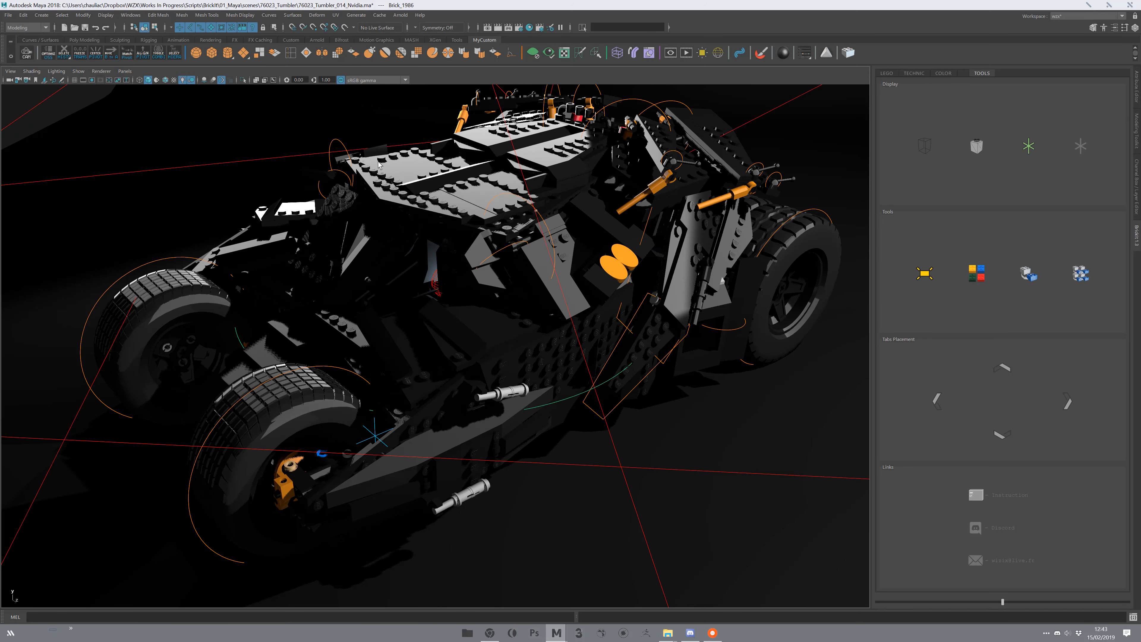
left_click_drag(473, 247, 442, 431, "alt")
right_click_drag(442, 430, 356, 272, "alt")
middle_click_drag(356, 271, 353, 241, "alt")
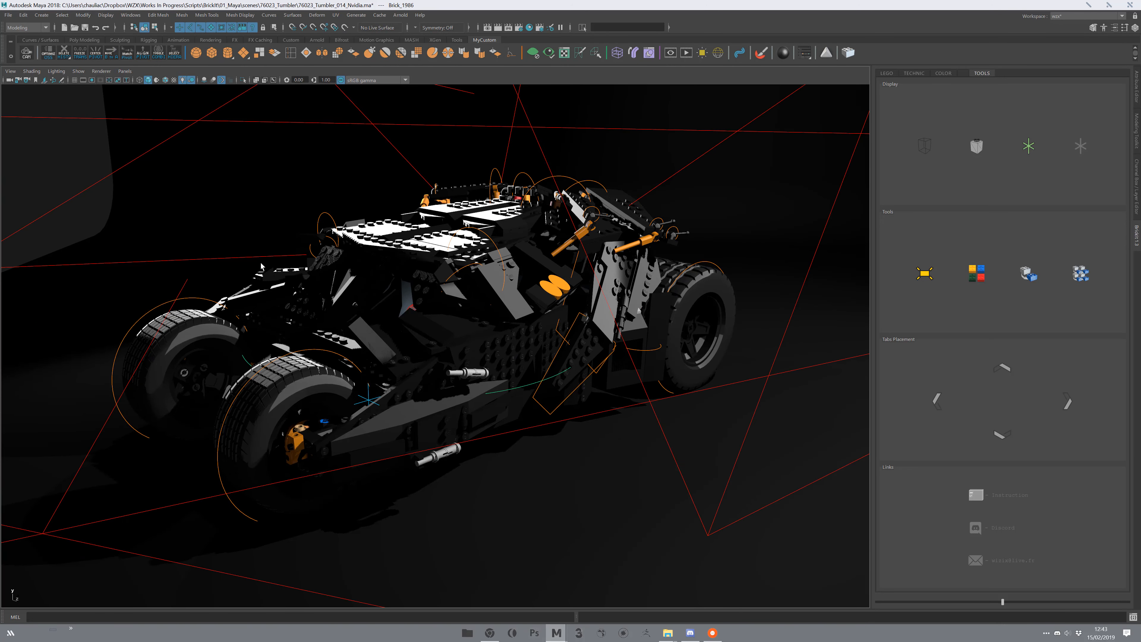